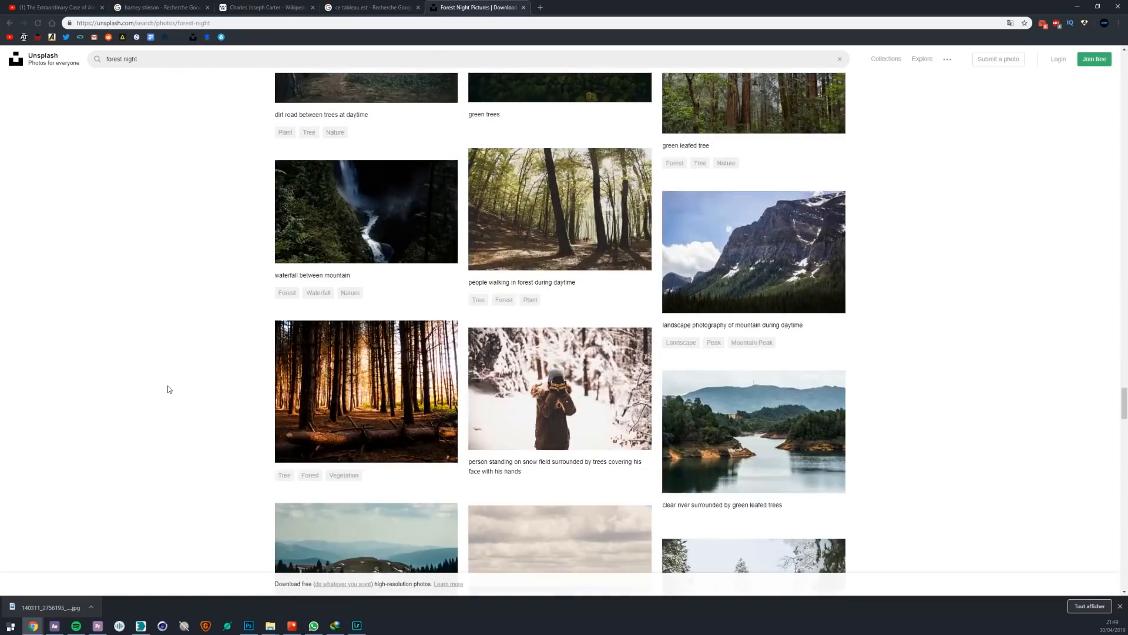
Browse Unsplash and Pinterest for winter night forest pictures suitable as a background
scroll(168, 387, "down", 12)
scroll(172, 391, "down", 12)
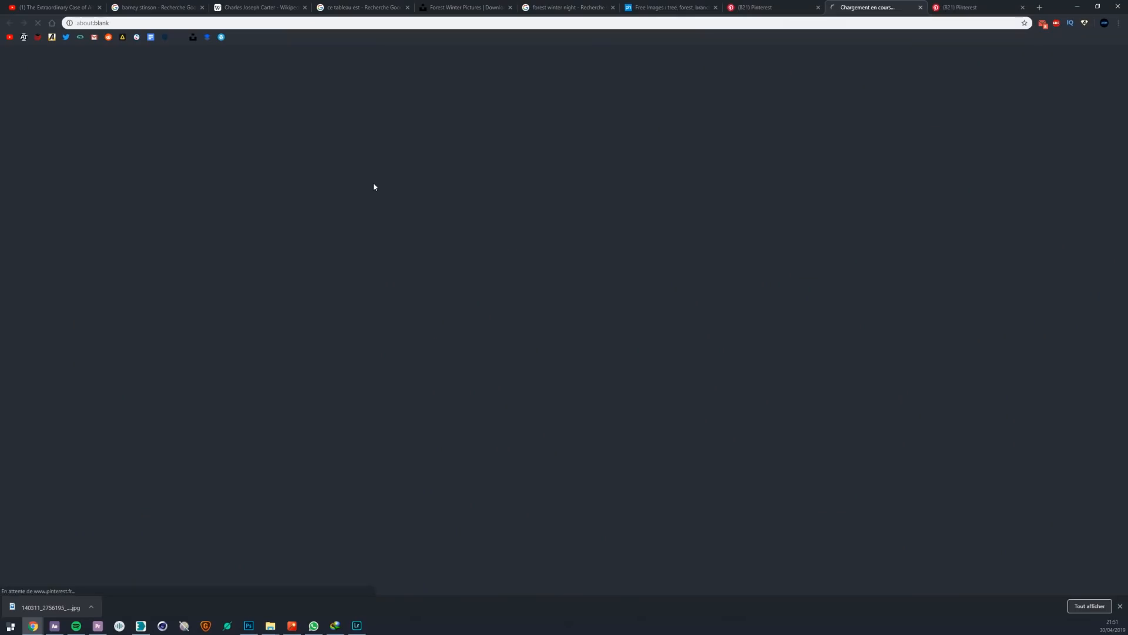
left_click(960, 8)
left_click(882, 8)
left_click(599, 315)
left_click(659, 306)
Place the downloaded forest picture beneath the portrait layer in the After Effects composition and enlarge it to cover the frame
left_click_drag(50, 607, 81, 533)
left_click_drag(819, 414, 901, 500)
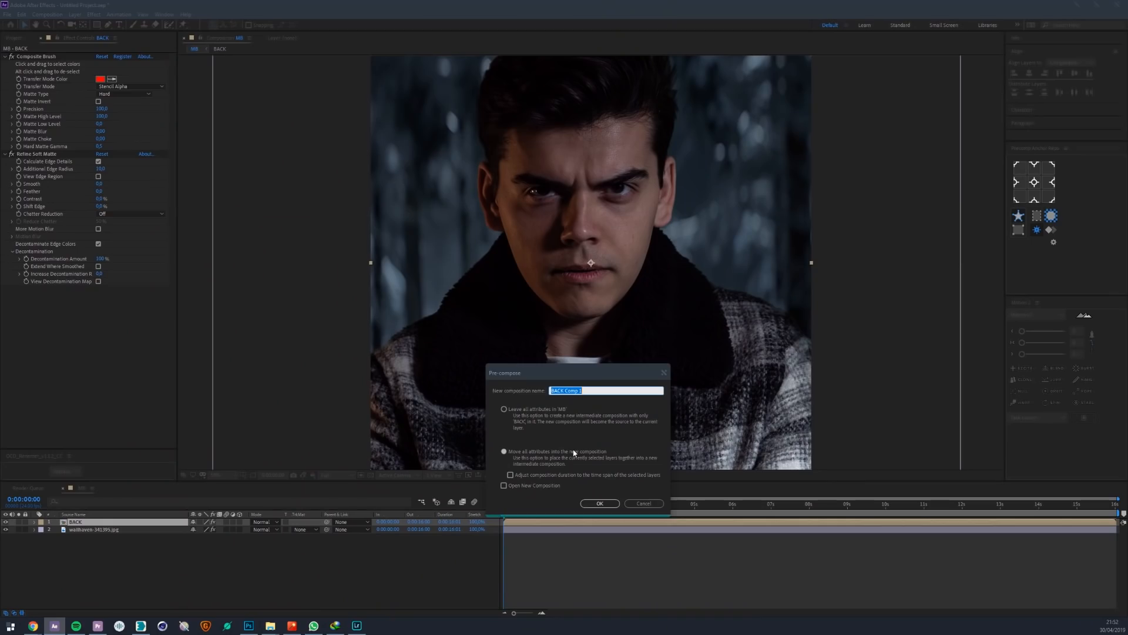
Pre-compose the BACK layer as ROTO with all attributes moved into it, and apply a Levels effect to it
key("Return")
key("ctrl+space")
left_click(574, 452)
Match the ROTO layer's red and green Levels to the background while viewing each colour channel on its own
left_click(312, 475)
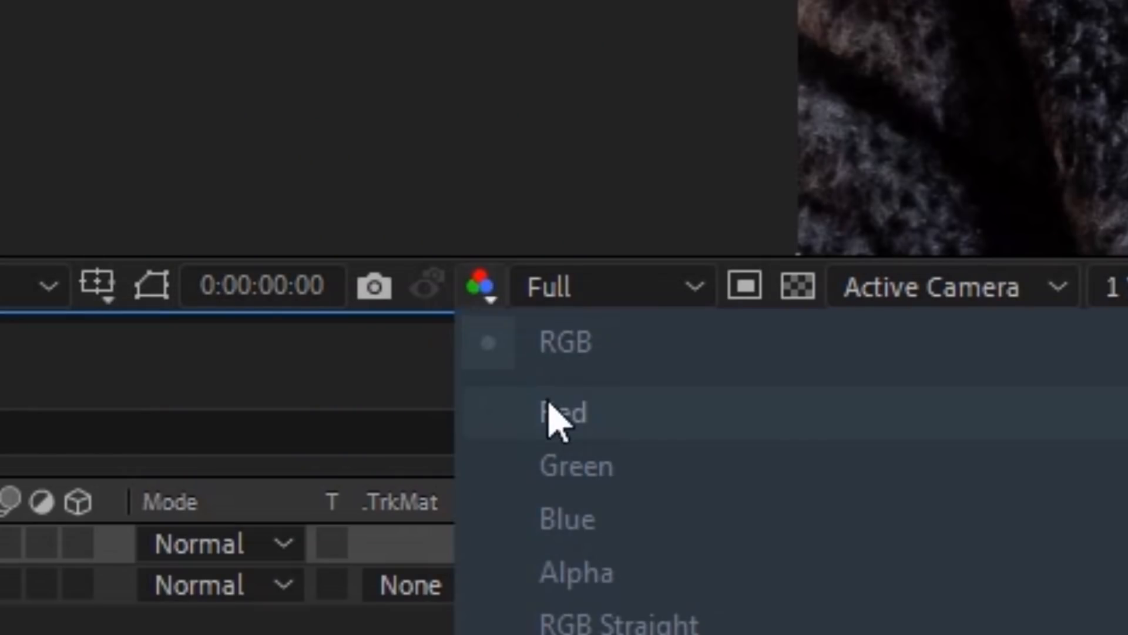
left_click(556, 415)
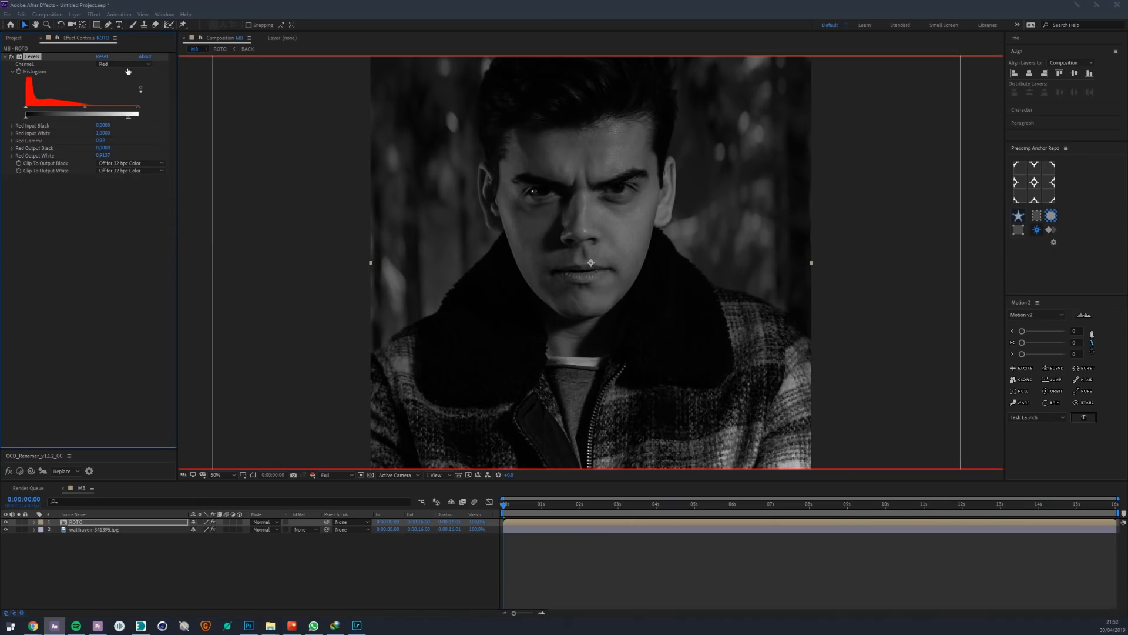
left_click(313, 474)
left_click(332, 508)
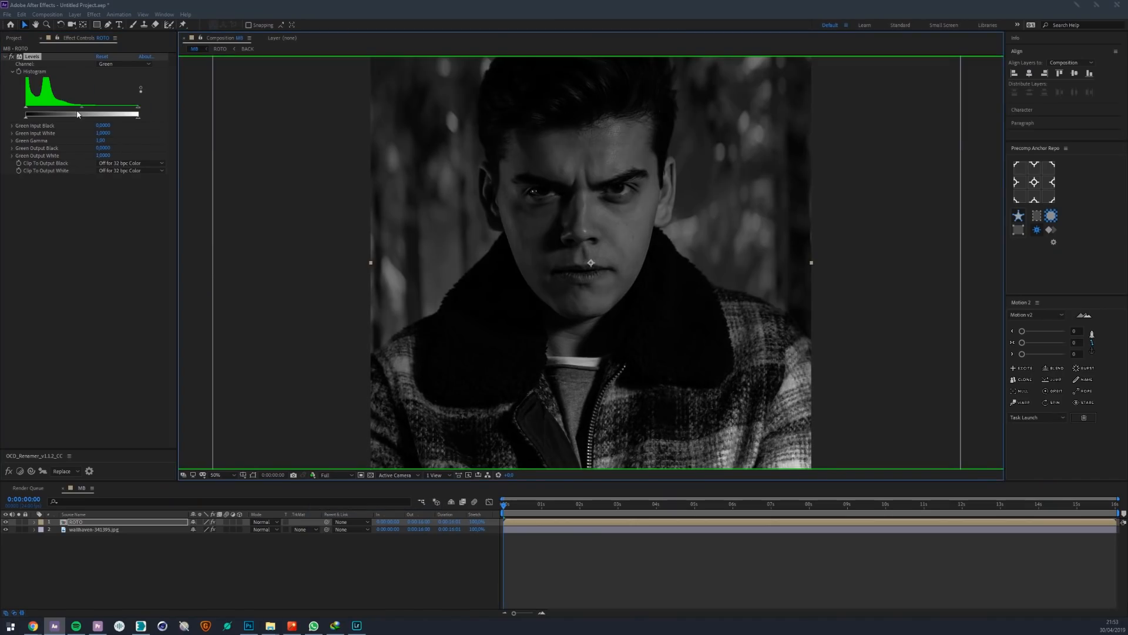
left_click_drag(76, 114, 73, 111)
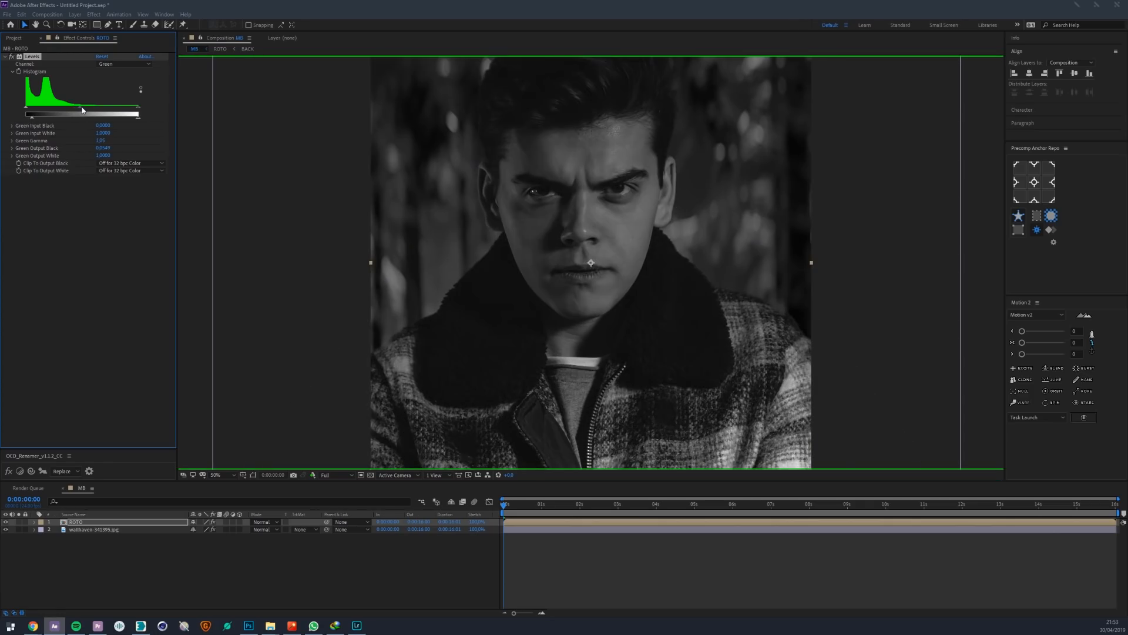
Adjust ROTO's blue Levels in the blue channel view, restore the RGB view and lower the overall Input White
left_click(329, 517)
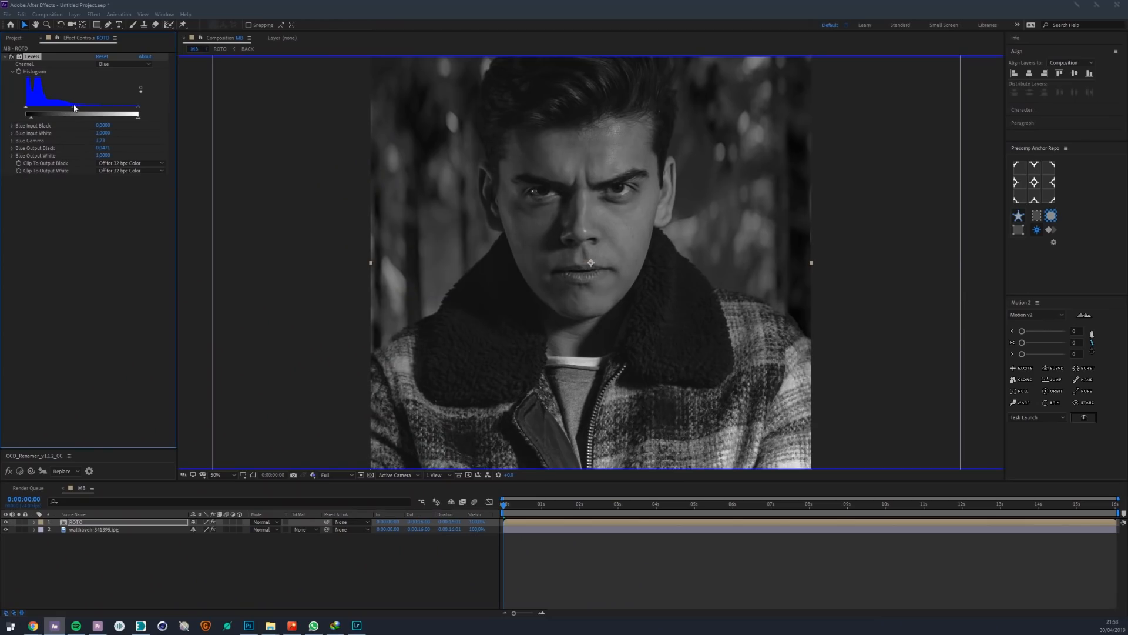
left_click(314, 474)
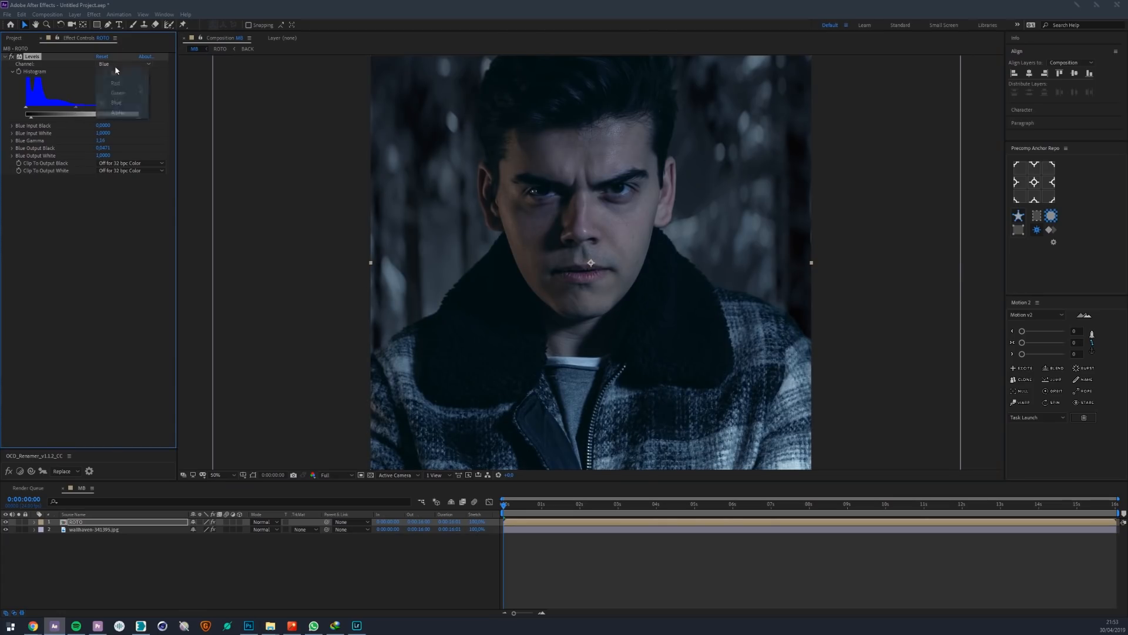
left_click_drag(138, 108, 120, 110)
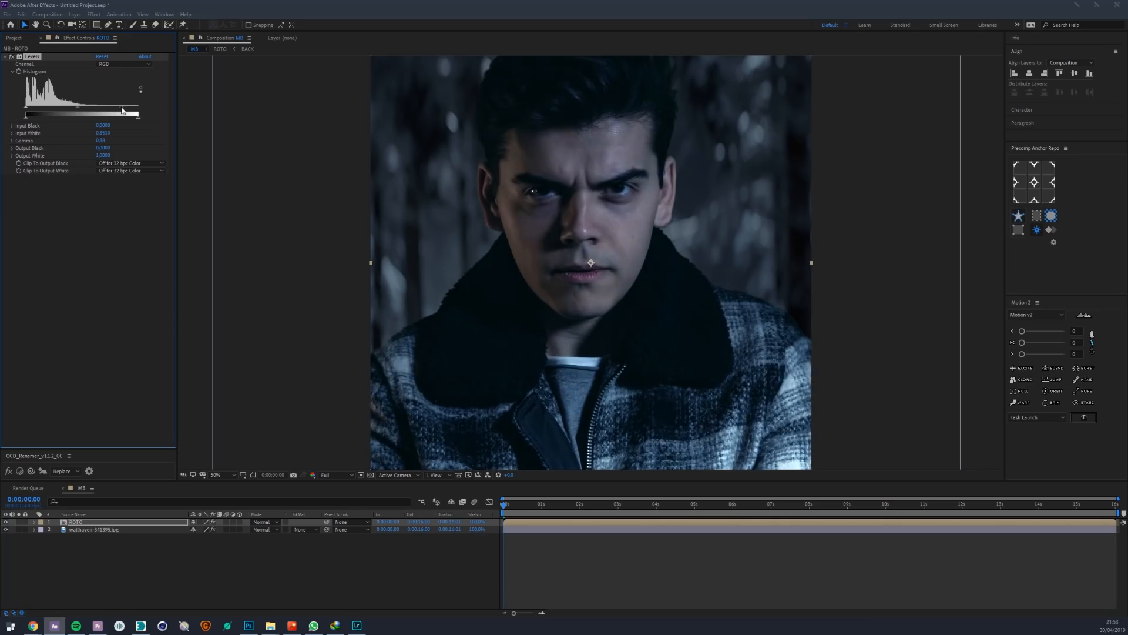
Adjust the midtones and Input White in the Levels effect of the wallhaven-341395.jpg background layer
left_click(99, 530)
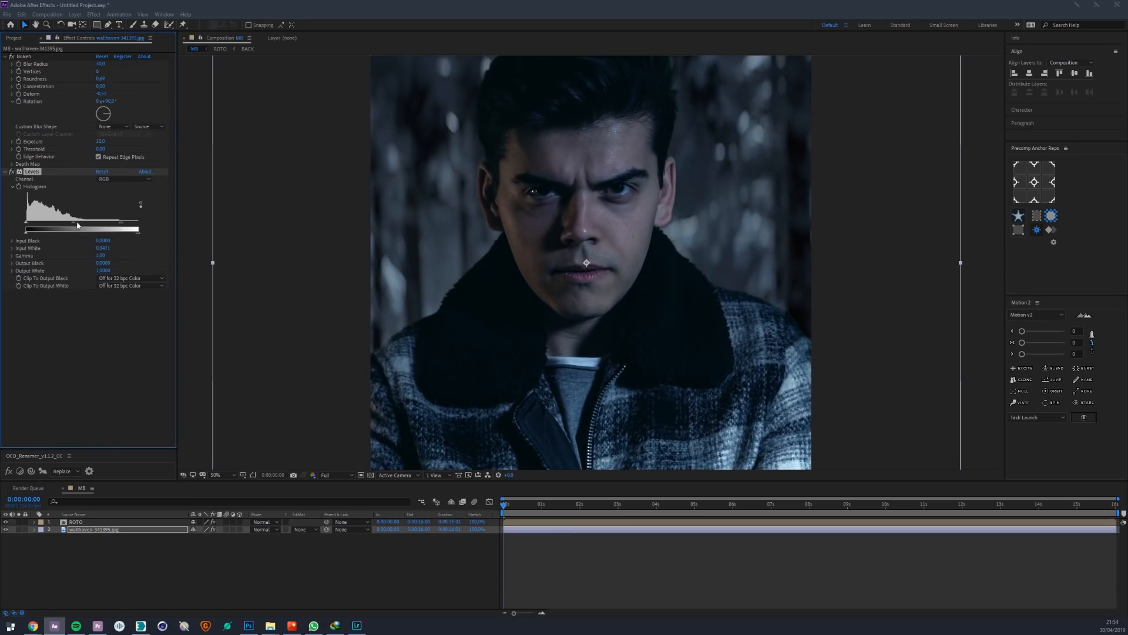
left_click_drag(74, 224, 82, 224)
left_click_drag(120, 224, 121, 224)
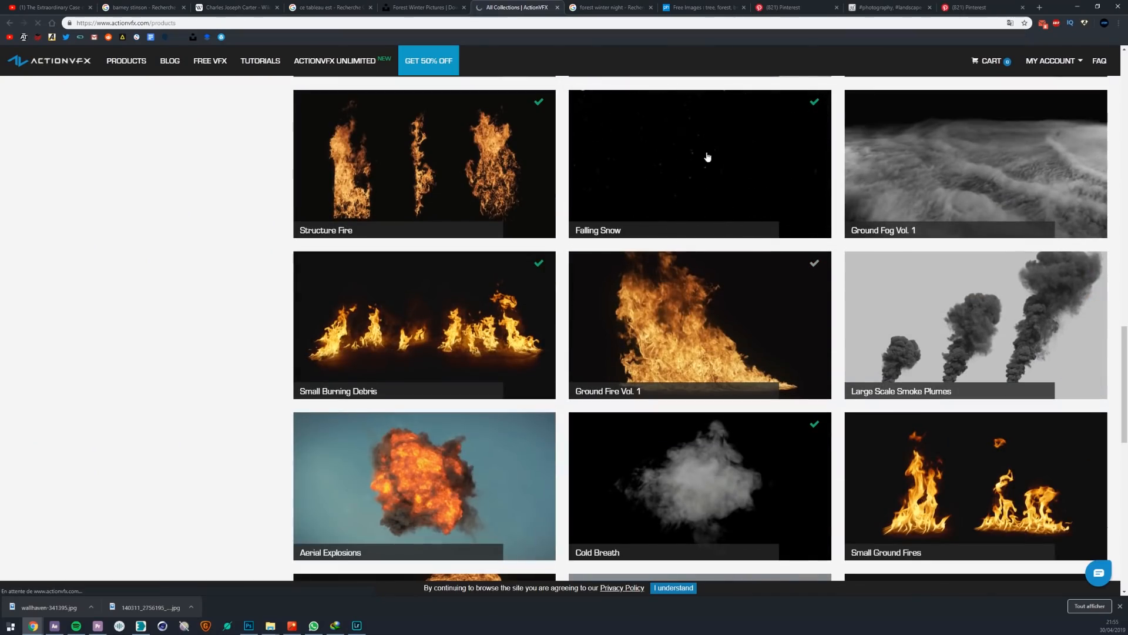
Open the Falling Snow collection on ActionVFX and look through its clips
left_click(706, 155)
scroll(504, 231, "down", 5)
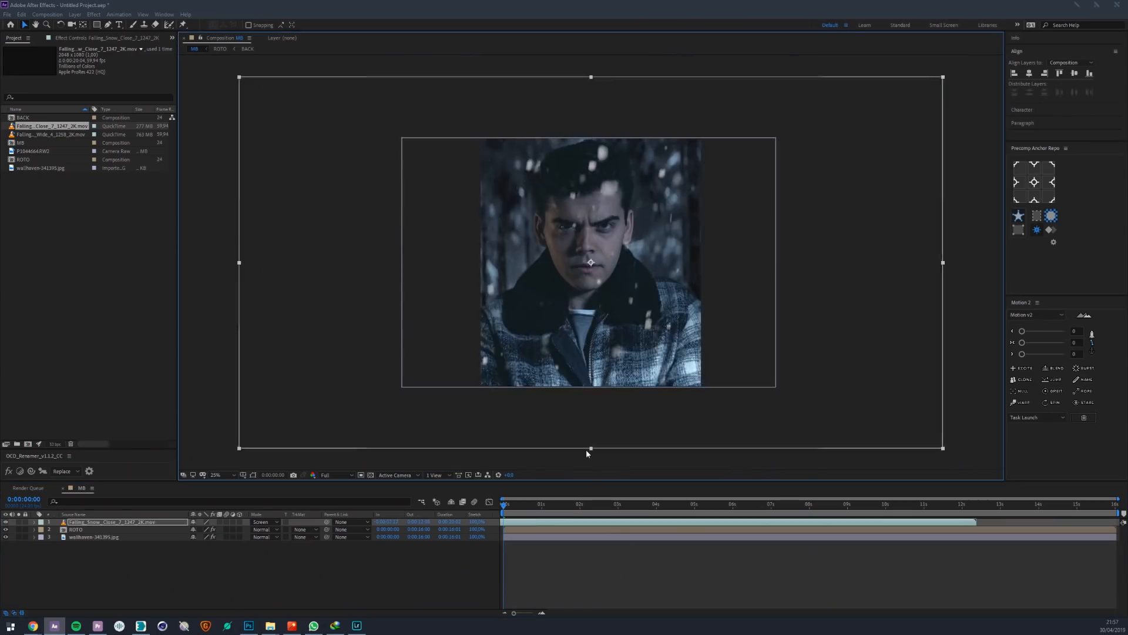
left_click_drag(48, 172, 48, 191)
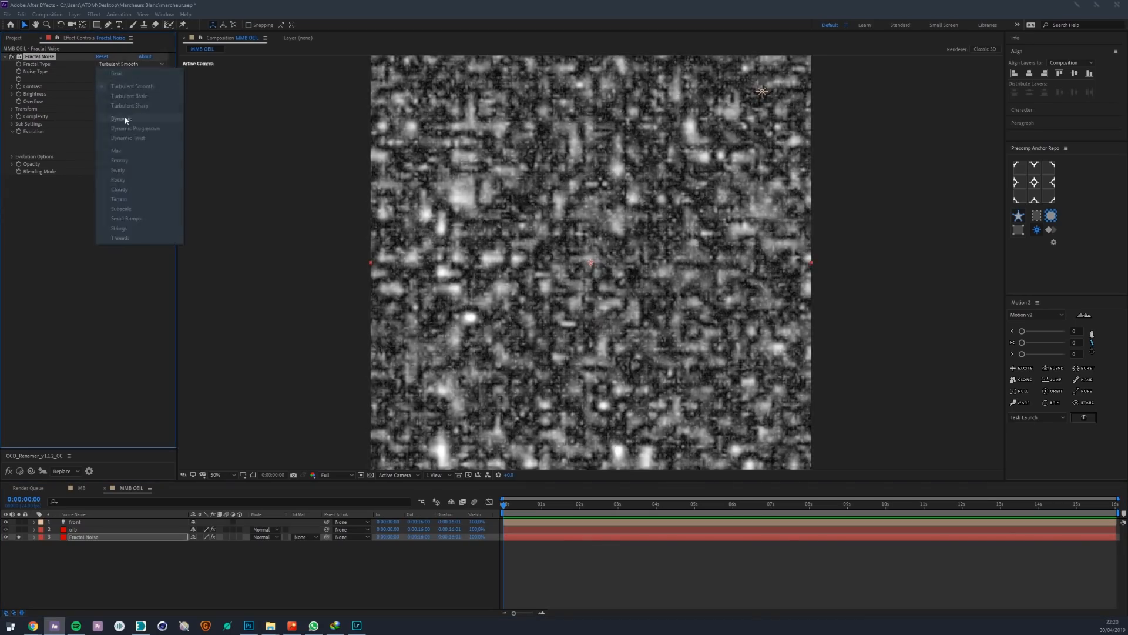
Set the Fractal Type of the Fractal Noise layer to Dynamic Twist
left_click(120, 144)
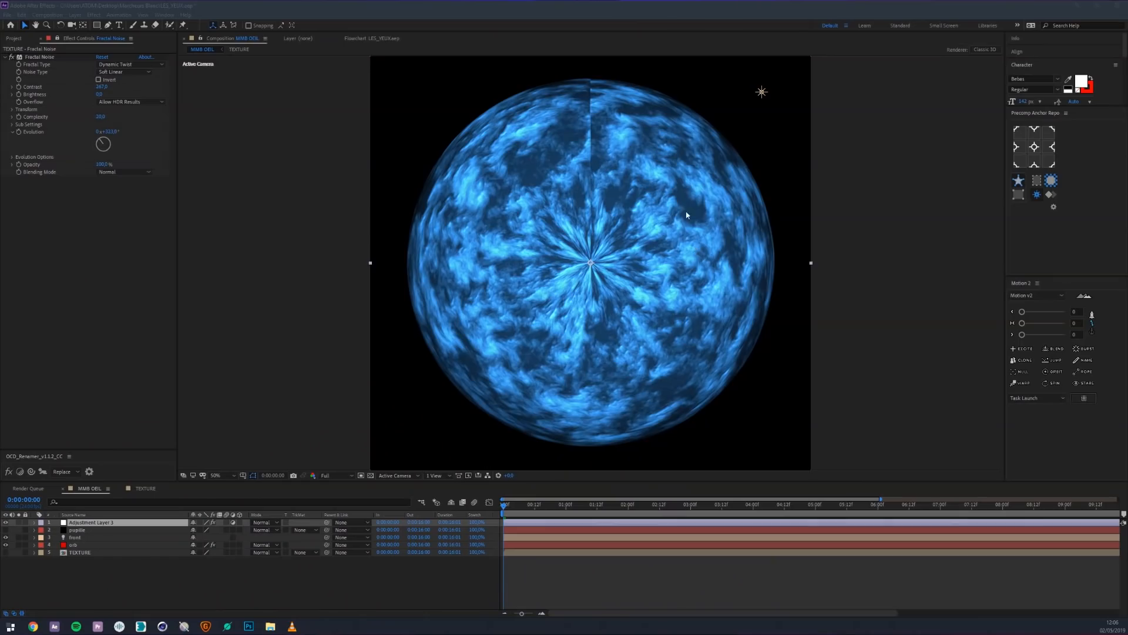
Inspect the vertical seam in the orb's texture from its upper edge to its centre
scroll(686, 215, "up", 4)
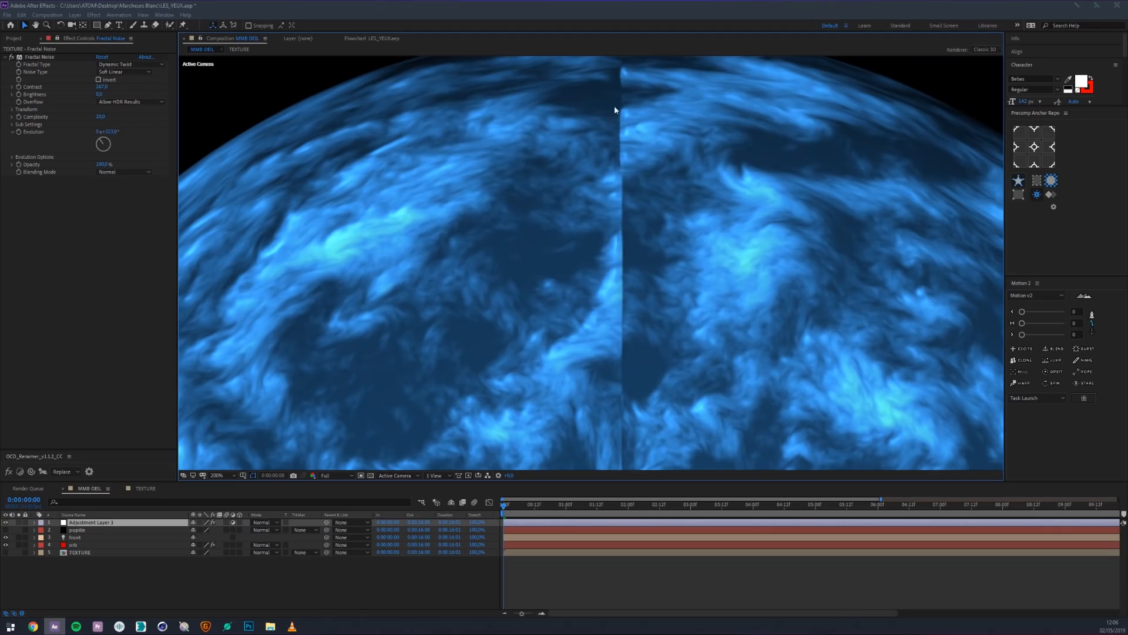
scroll(597, 255, "down", 2)
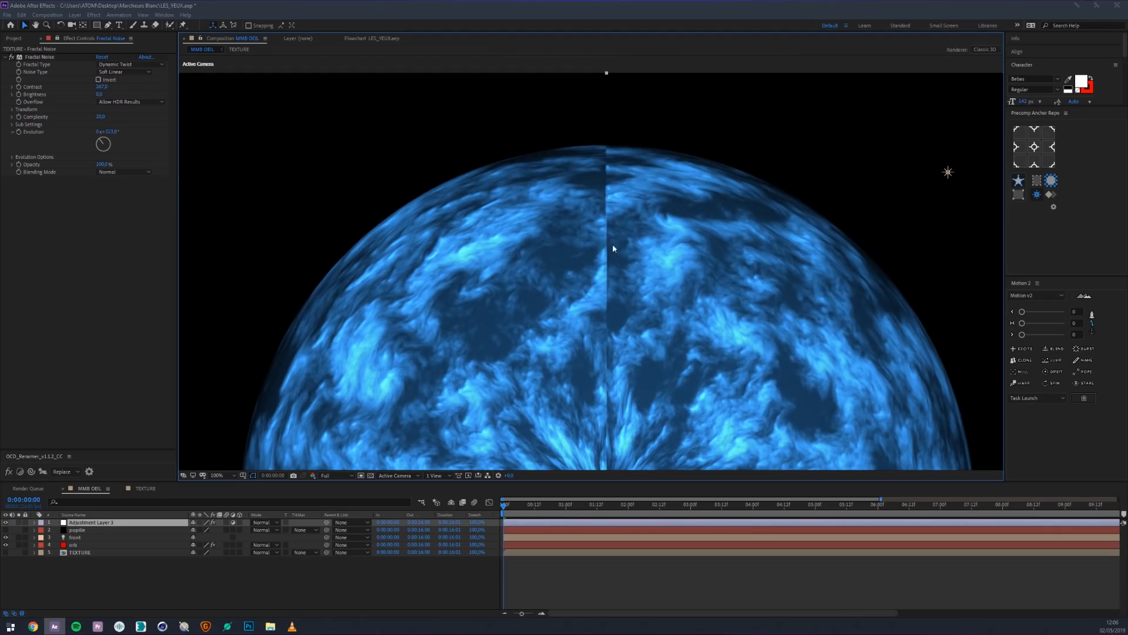
left_click_drag(608, 399, 607, 270)
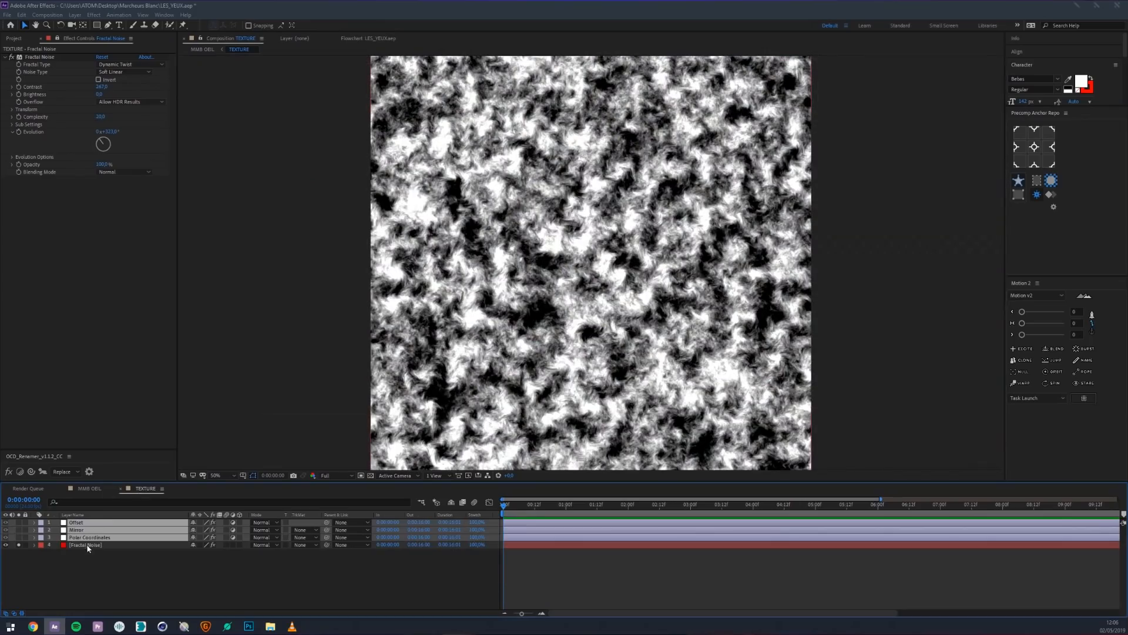
Solo the Polar Coordinates, Mirror and Offset adjustment layers in the TEXTURE composition and return to the MMB OEIL composition
left_click(82, 537)
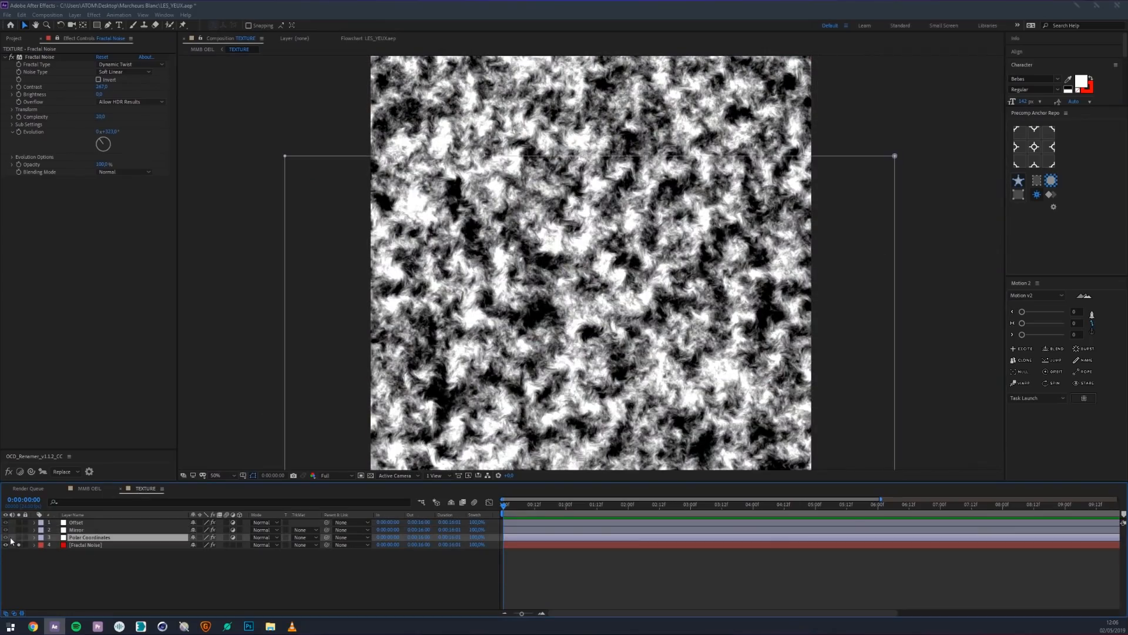
left_click(18, 537)
left_click(18, 530)
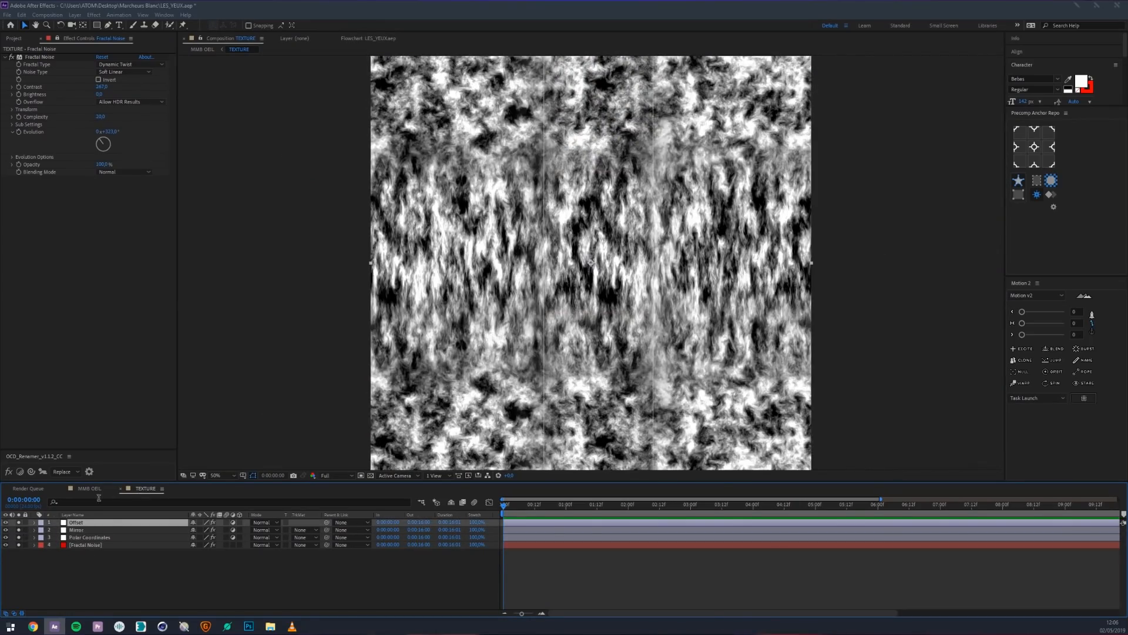
left_click(97, 488)
scroll(478, 319, "down", 2)
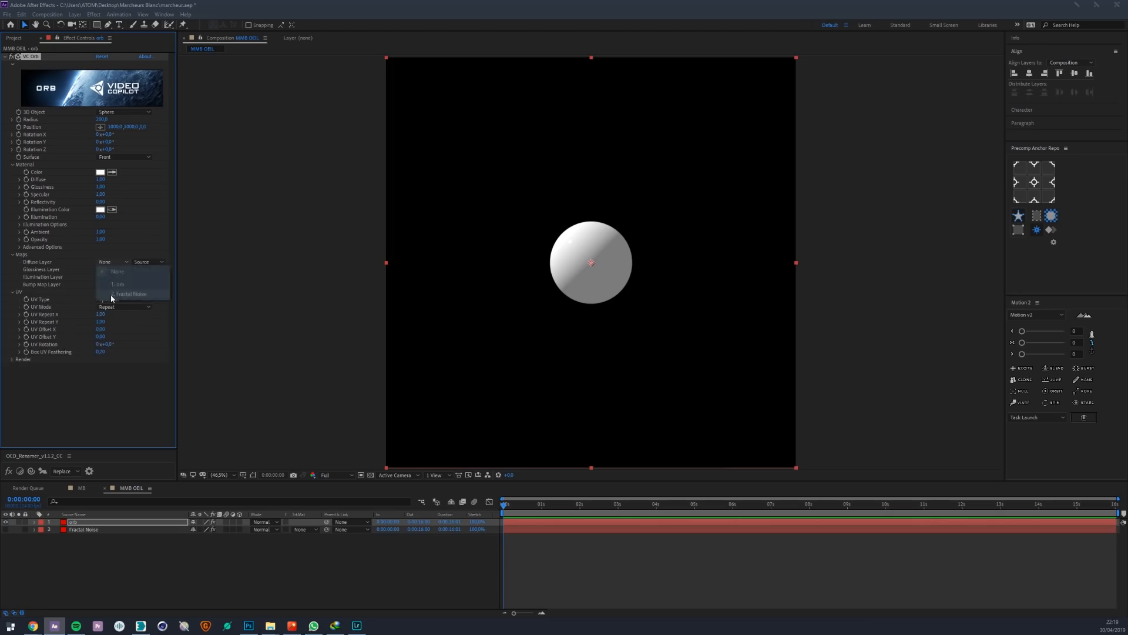
Use the Fractal Noise layer as the Diffuse Layer map of the VC Orb effect
left_click(112, 293)
key("slash")
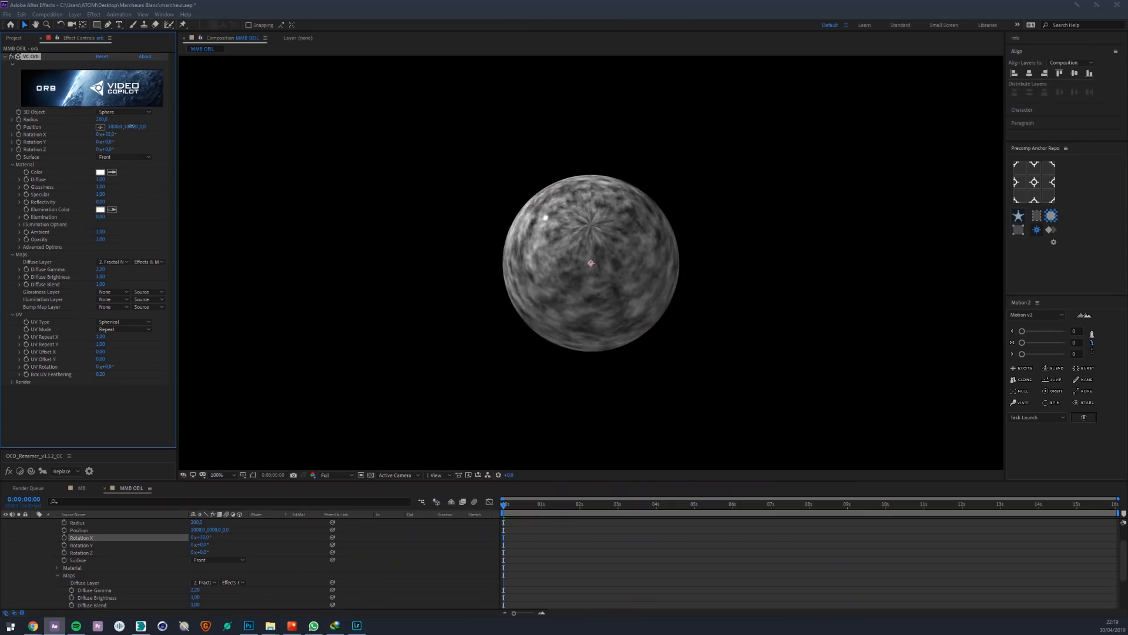
Set the orb's X rotation to 90° and enlarge its radius until it spans about two thirds of the frame
left_click_drag(130, 126, 125, 141)
key("Return")
key("comma")
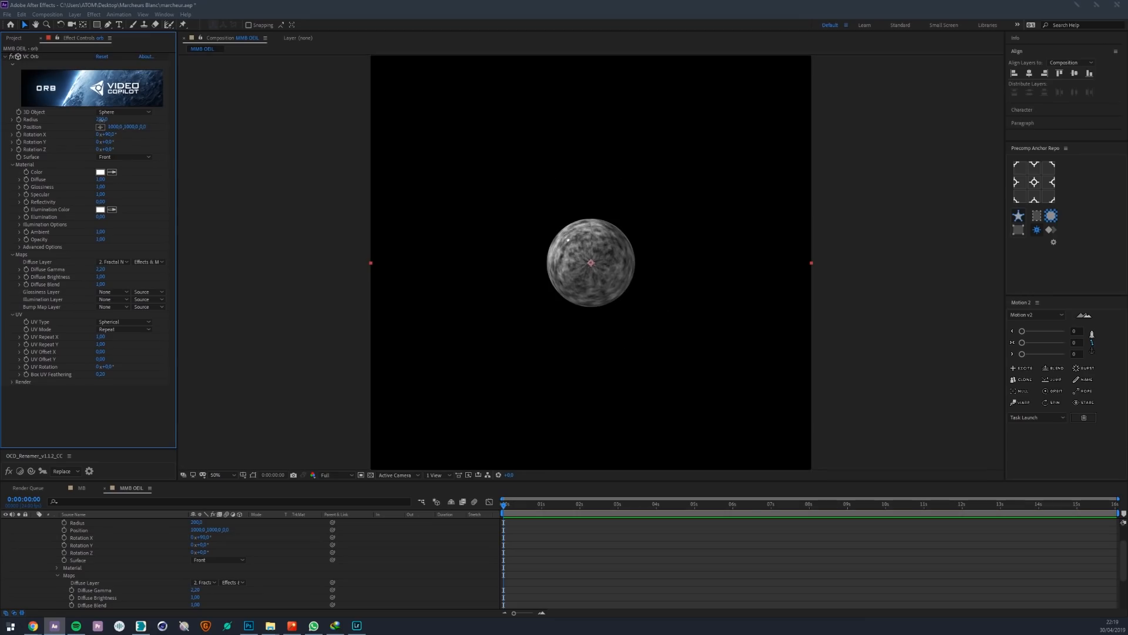
left_click_drag(1126, 56, 375, 156)
key("ctrl+s")
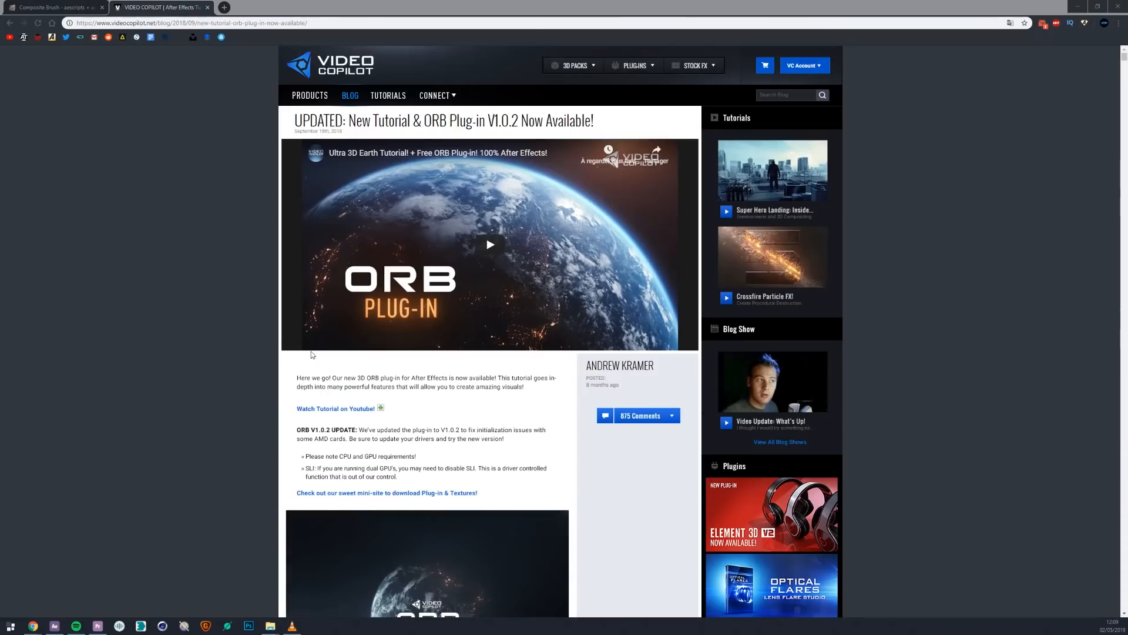
Look through Video Copilot's ORB plug-in page and view its pale planet and teal horizon sample images enlarged
scroll(477, 257, "down", 10)
scroll(408, 372, "down", 5)
left_click(403, 397)
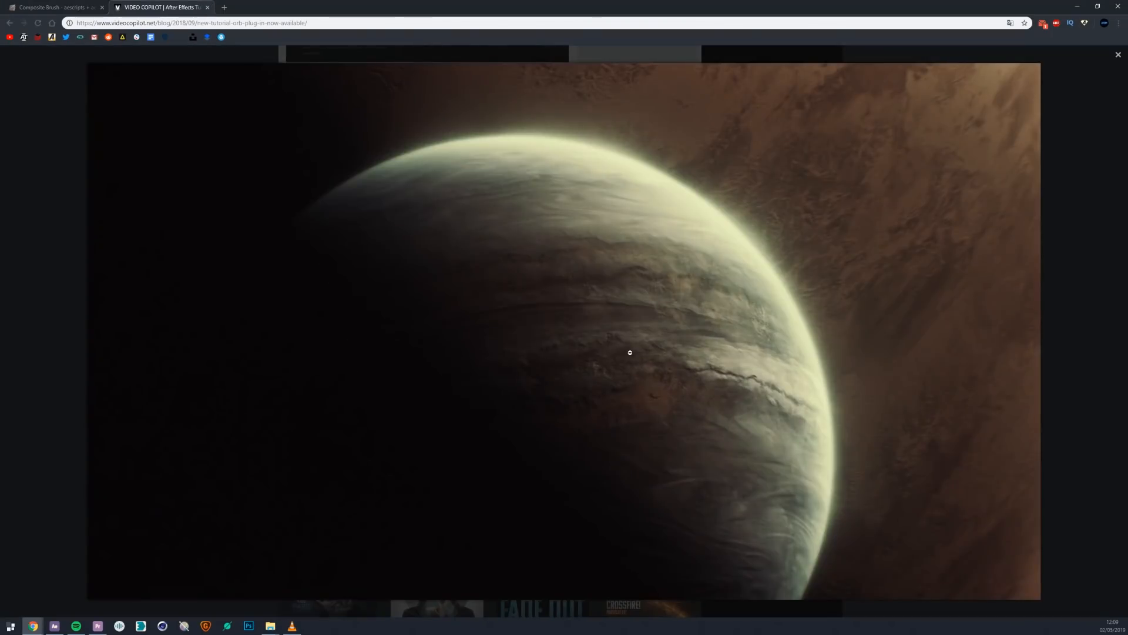
left_click(685, 376)
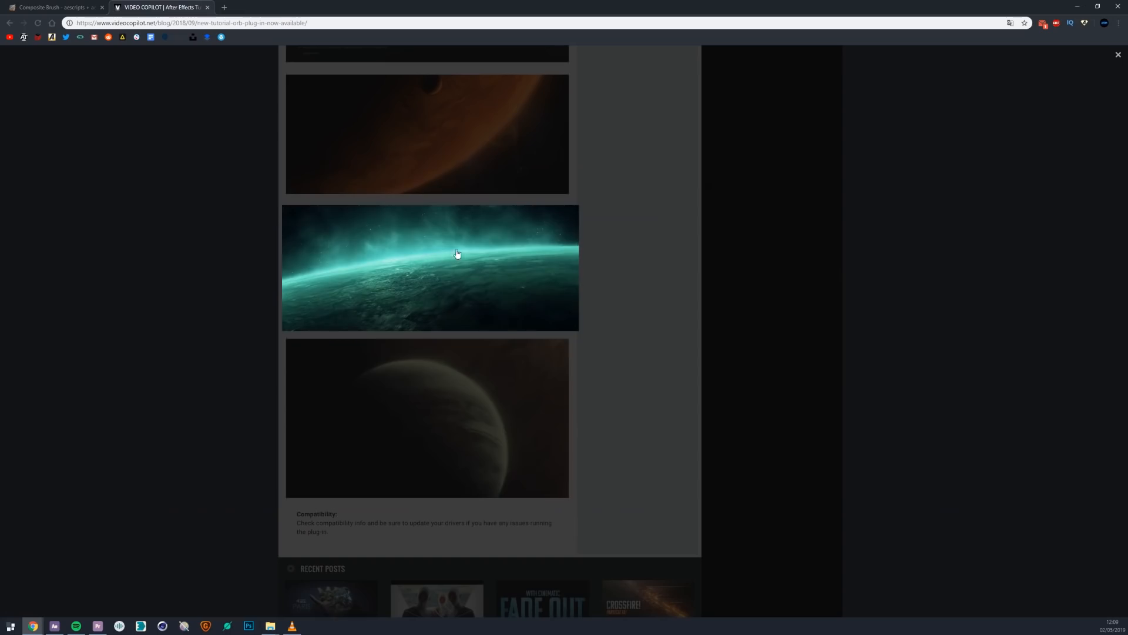
left_click(451, 257)
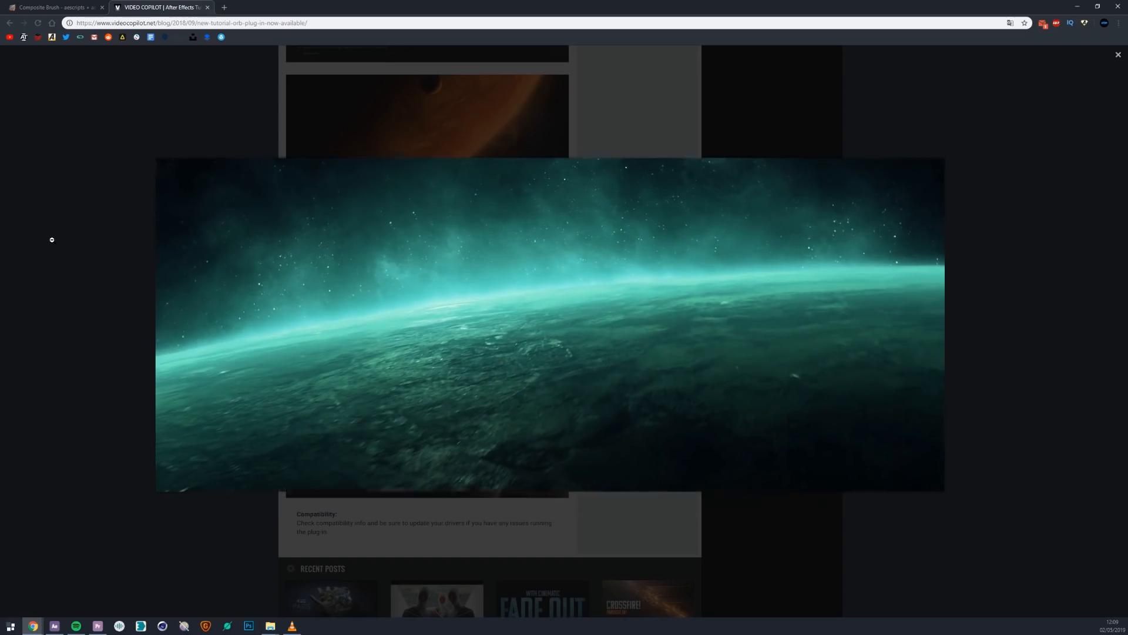
left_click(51, 239)
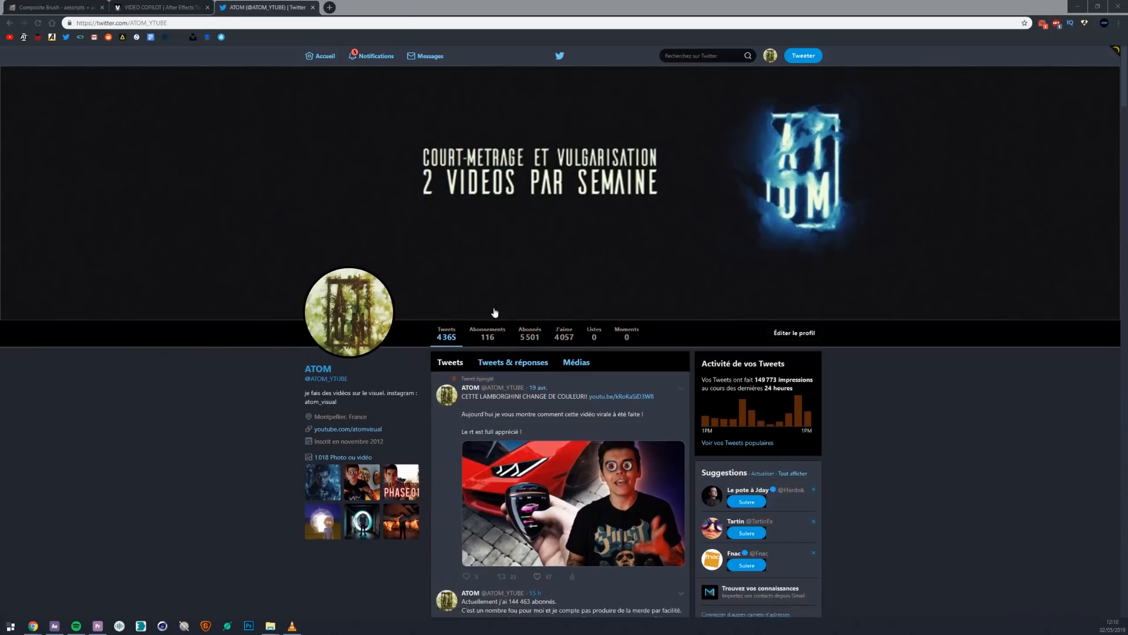
View the channel's Twitter profile and highlight its account name and handle
scroll(319, 224, "down", 2)
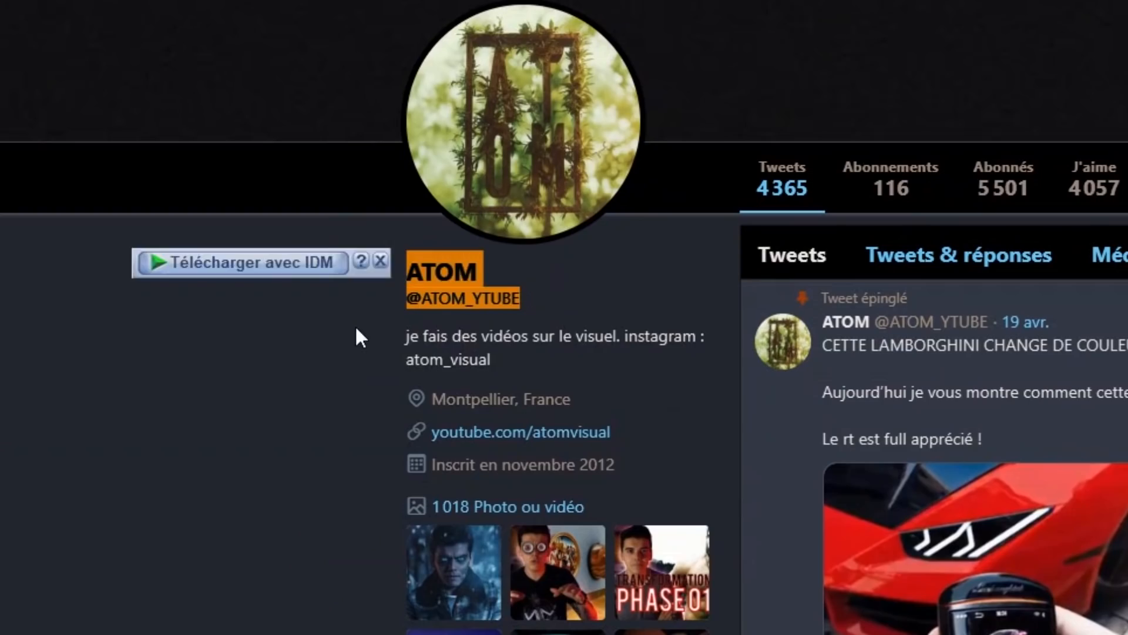
left_click_drag(493, 297, 393, 295)
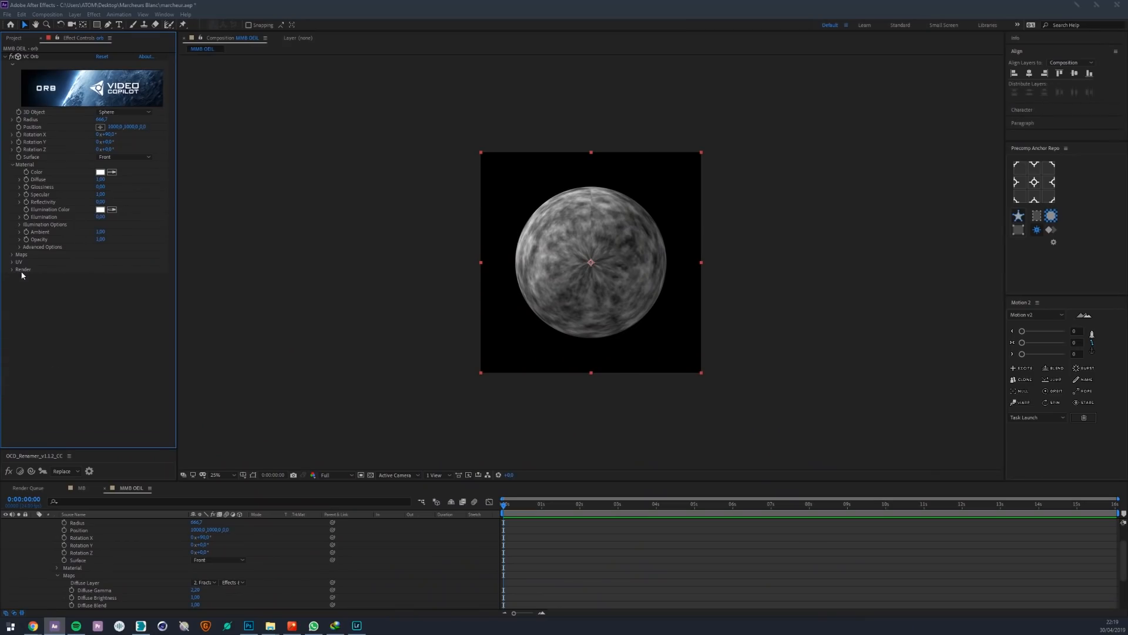
Add a light layer named front to the MMB OEIL composition and move it above and to the right of the orb
left_click(59, 13)
mouse_move(79, 20)
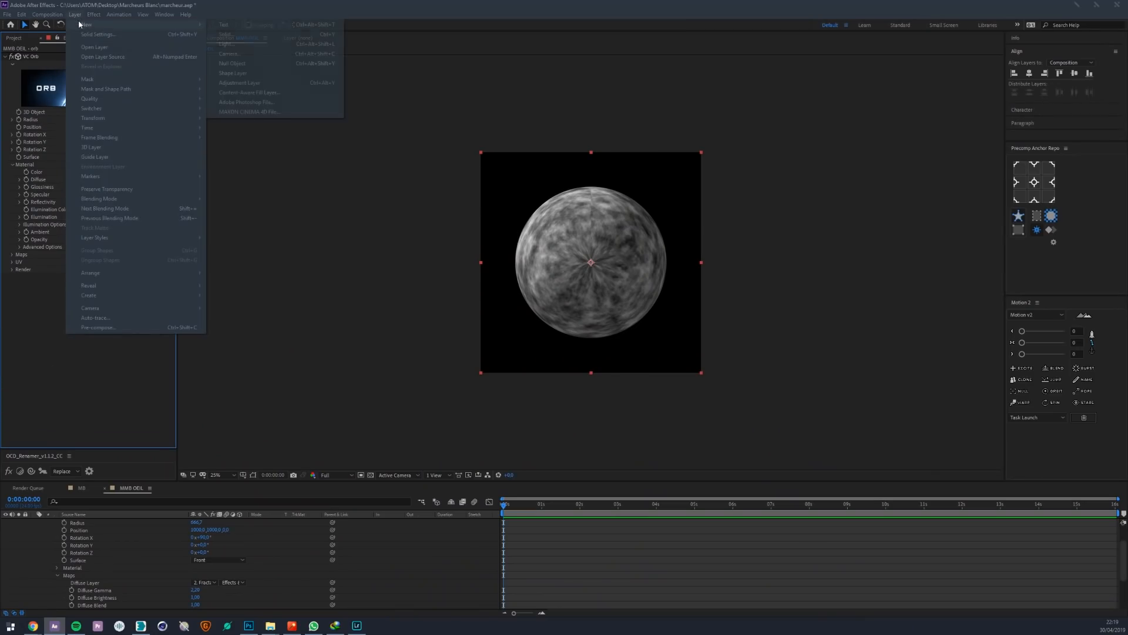
left_click(235, 44)
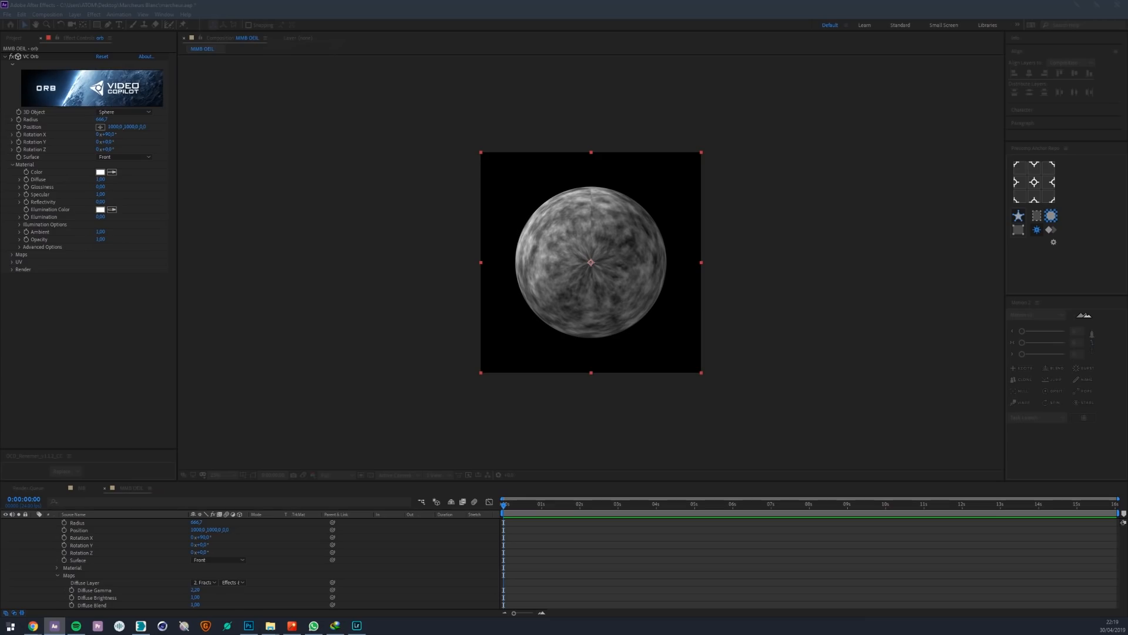
key("Return")
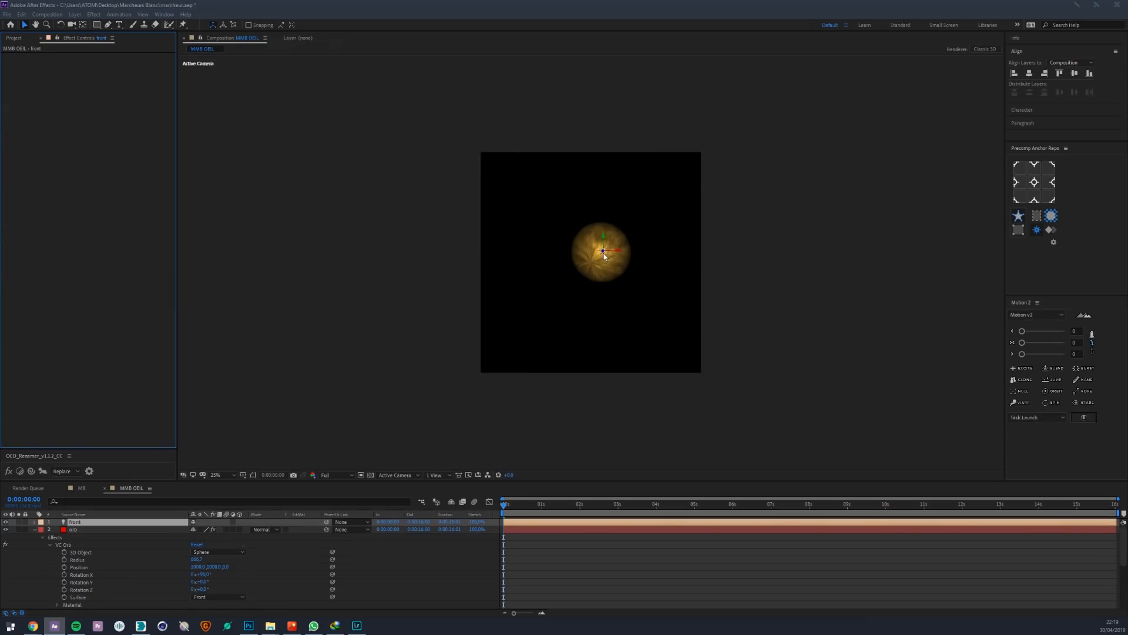
left_click_drag(636, 181, 668, 113)
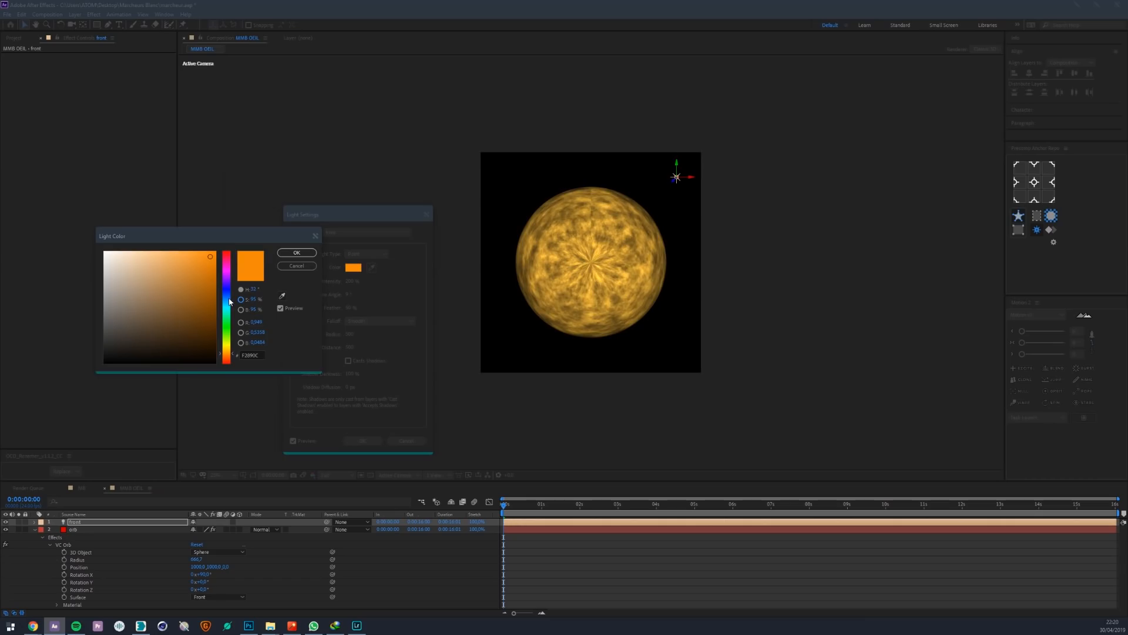
Change the front light's colour from orange to blue
left_click(229, 300)
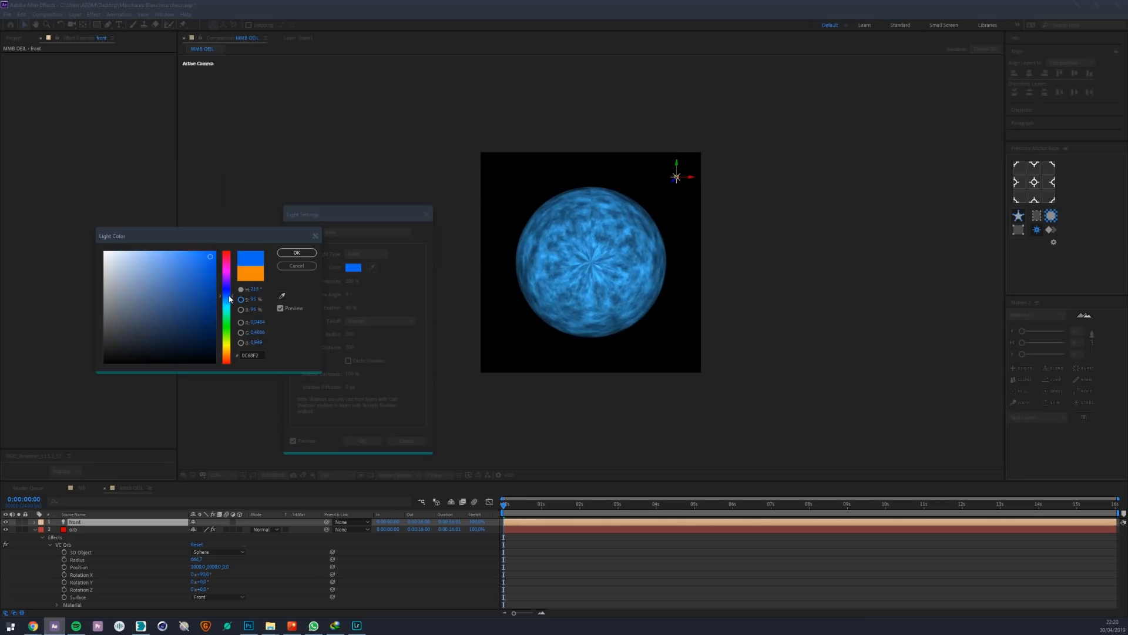
left_click_drag(231, 293, 234, 294)
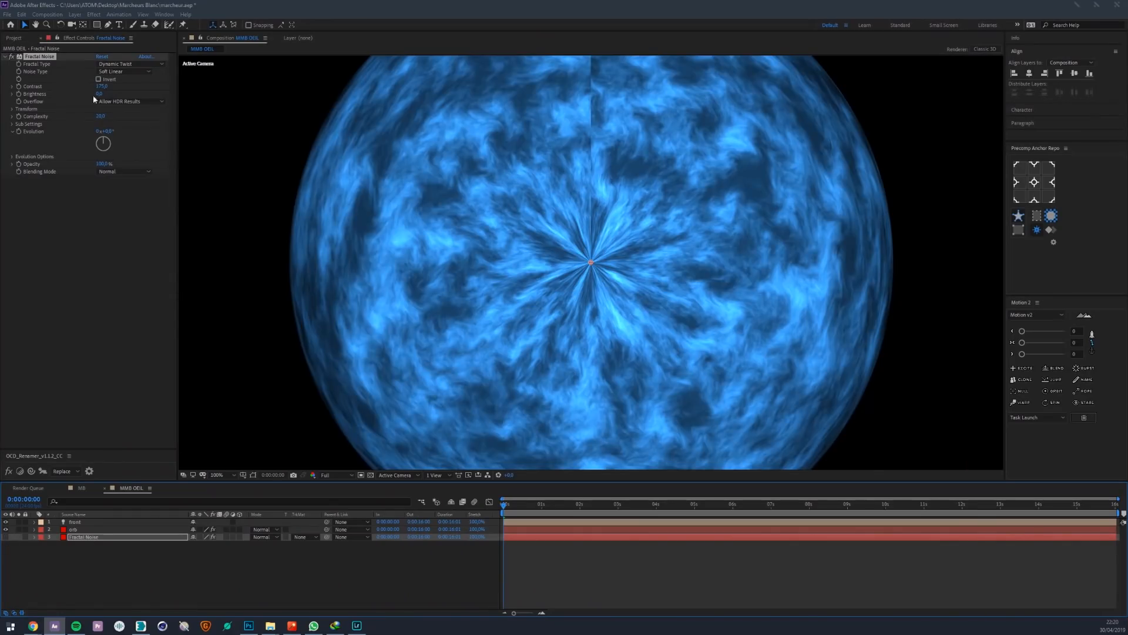
scroll(590, 226, "down", 1)
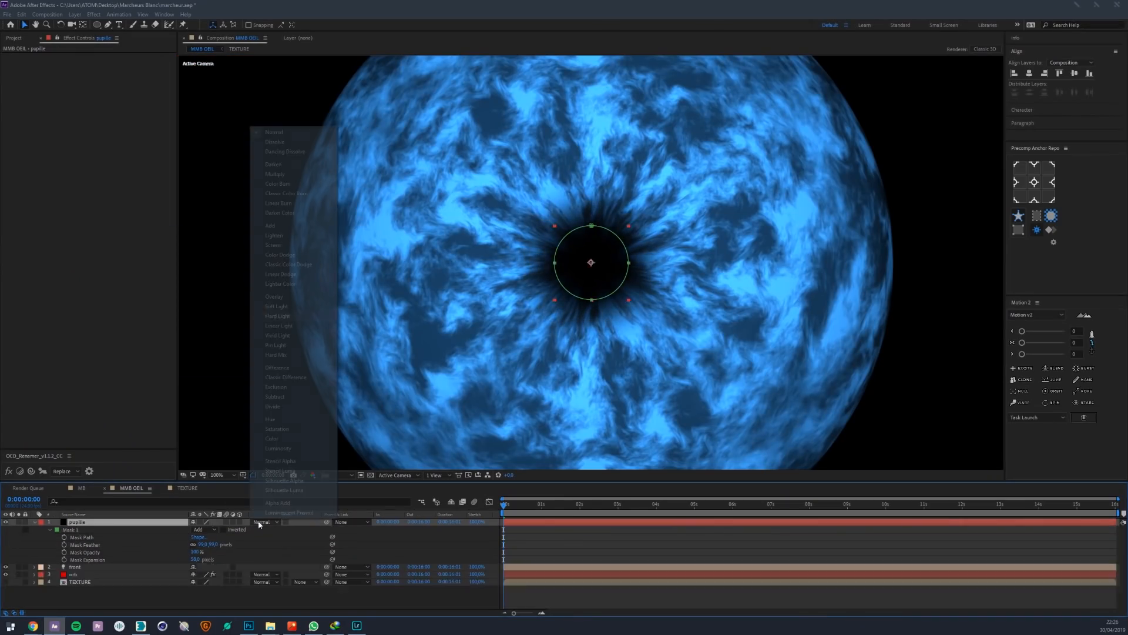
left_click(337, 536)
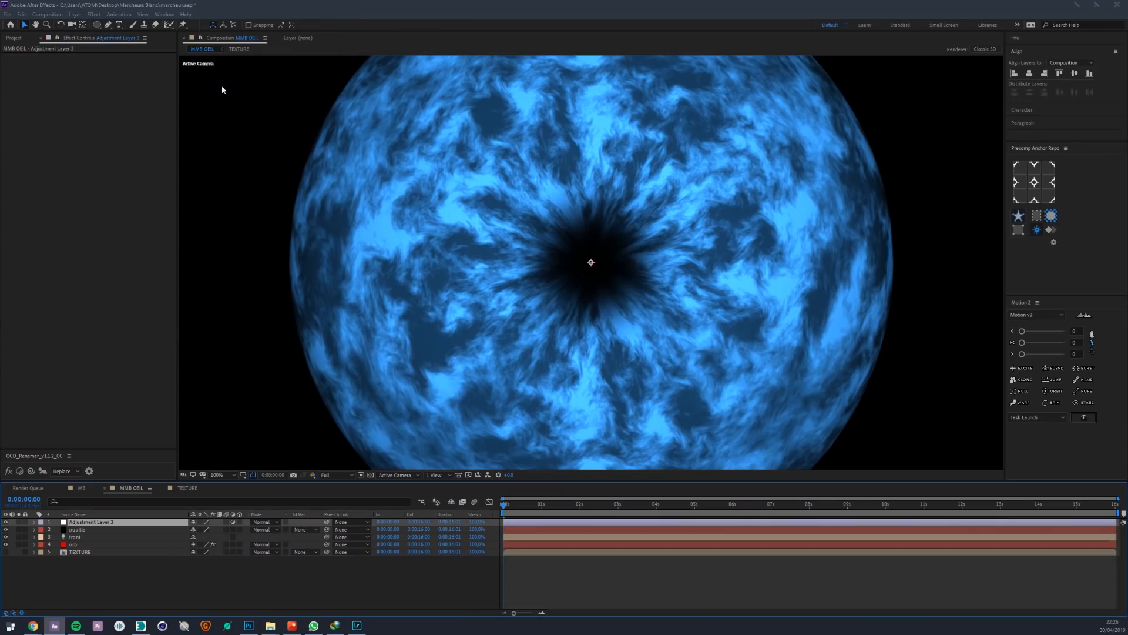
Apply the CC Glass effect to the adjustment layer above the orb and pupil, and fine-tune its surface settings
key("ctrl+space")
type("cc gl")
left_click(189, 101)
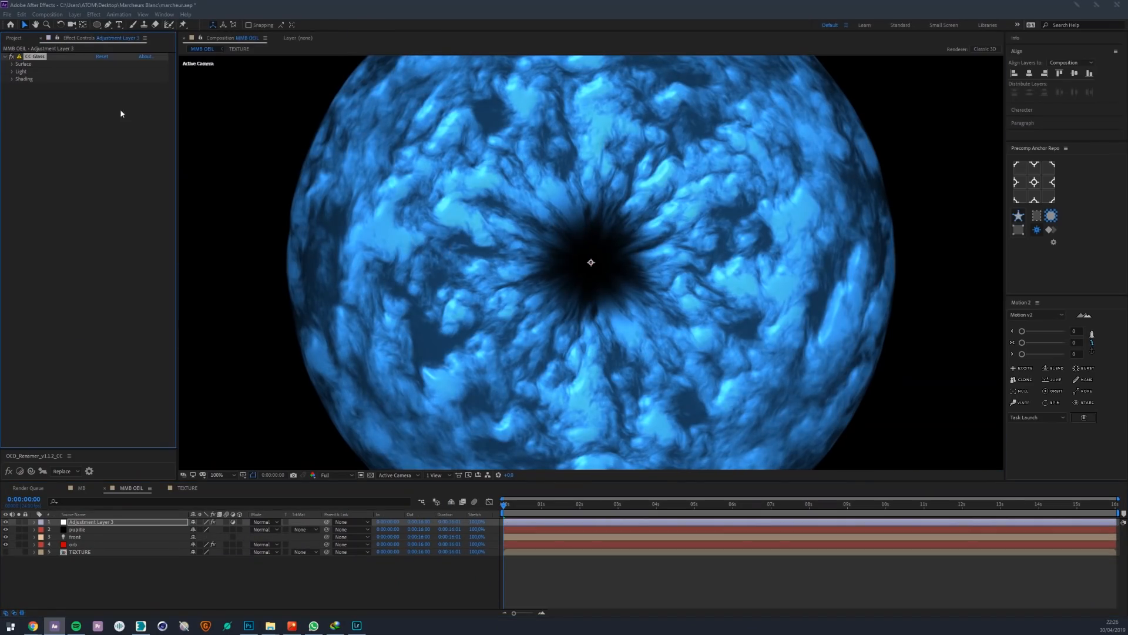
left_click_drag(102, 94, 99, 96)
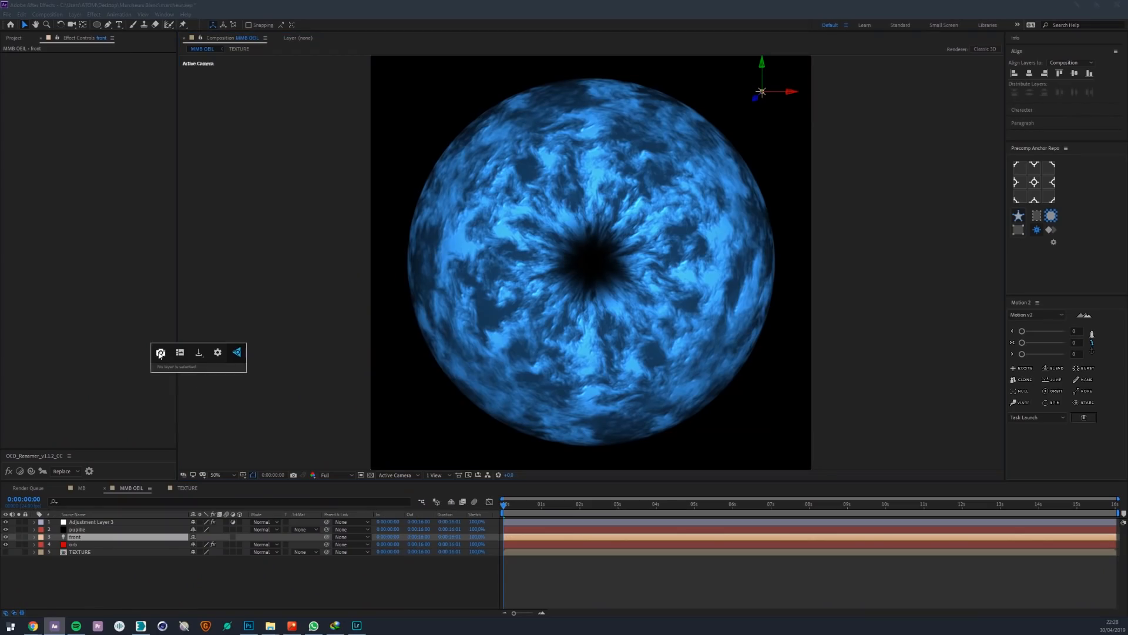
Import the rendered MMB OEIL PNG and place it directly above the ROTO layer in the MB composition
left_click(82, 489)
left_click(14, 38)
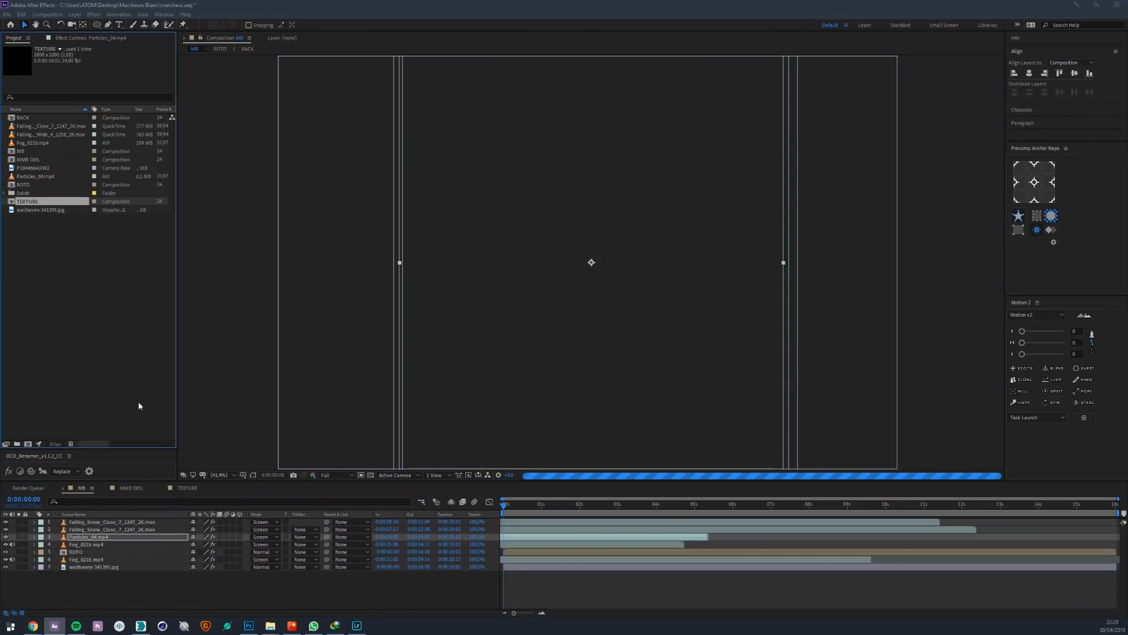
double_click(44, 325)
scroll(191, 118, "up", 10)
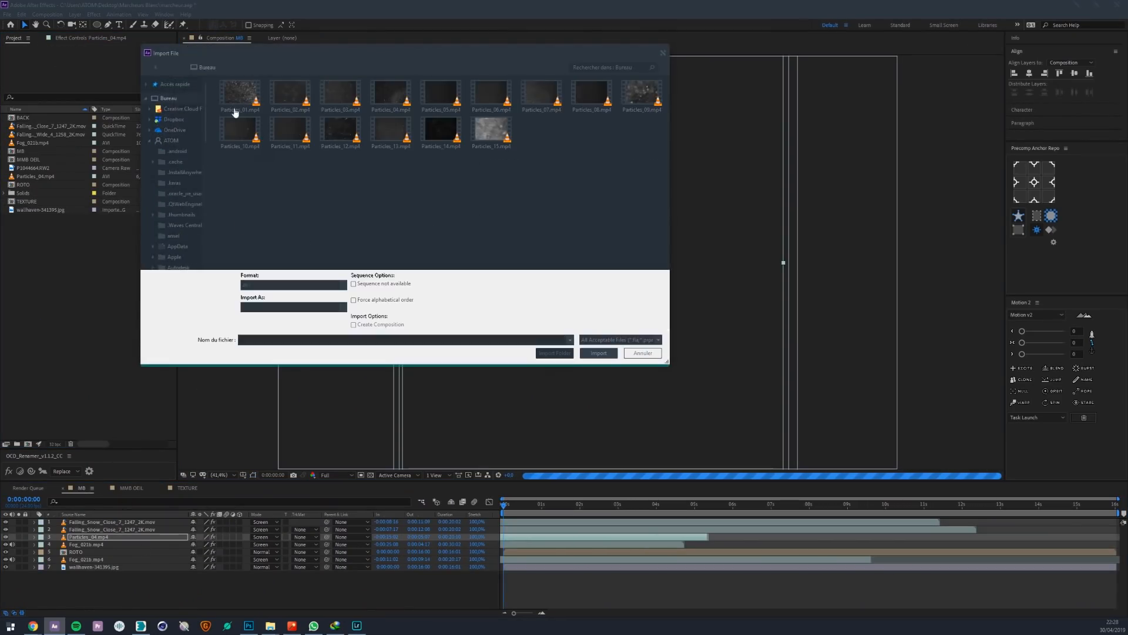
left_click(186, 100)
left_click(387, 228)
double_click(387, 229)
left_click_drag(51, 151, 41, 556)
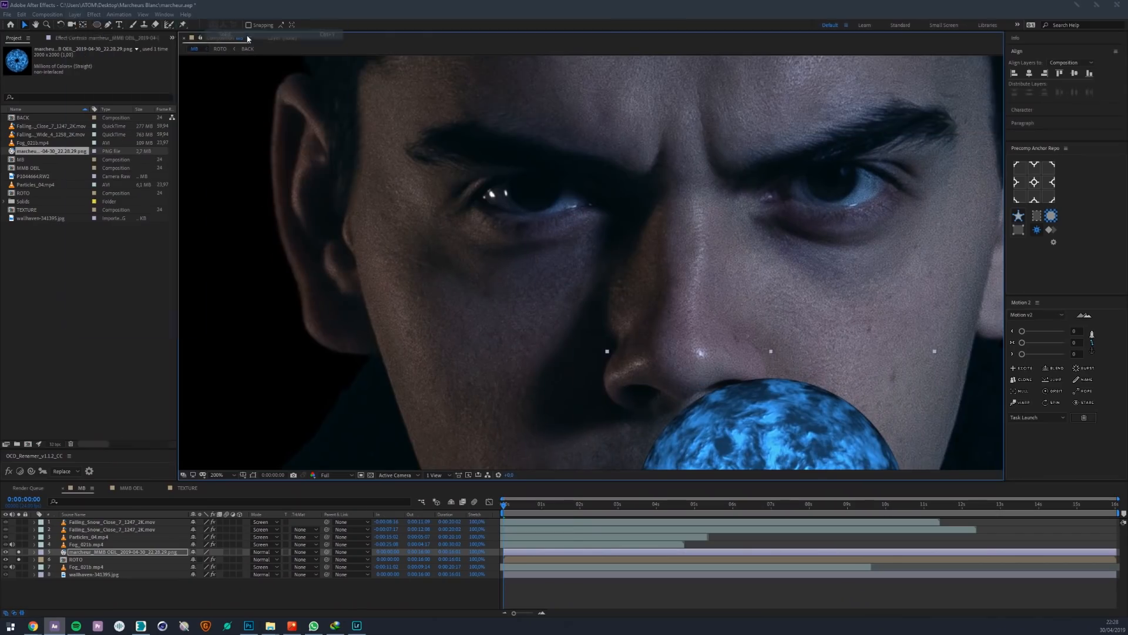
Create a new solid named matte oeils above the eye image in the MB composition
key("ctrl+y")
type("yeux matte")
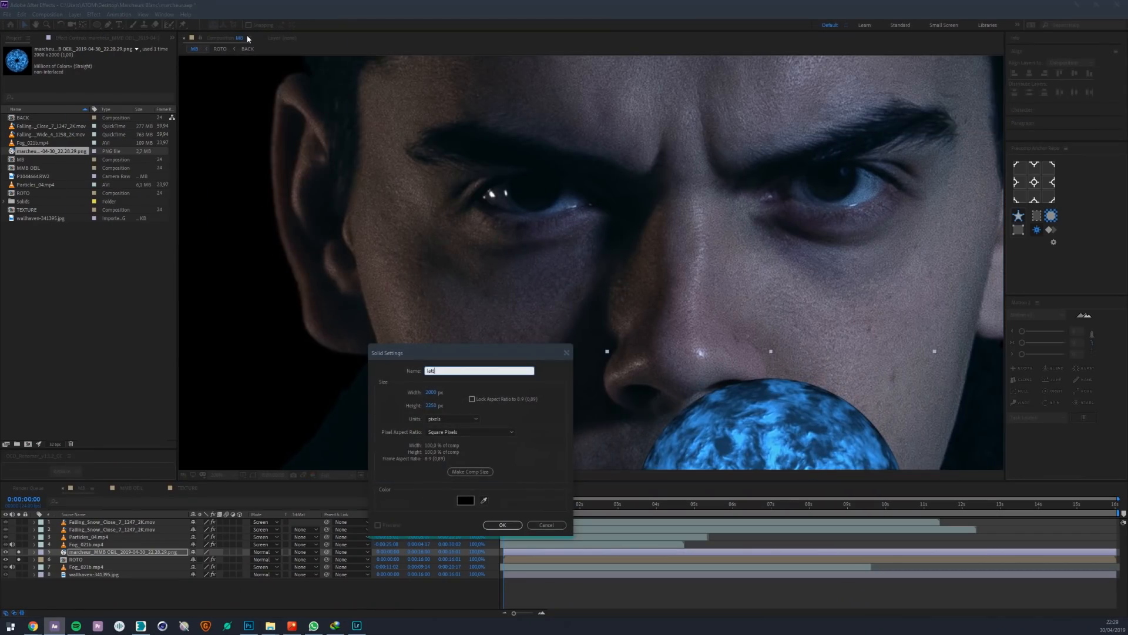
key("Return")
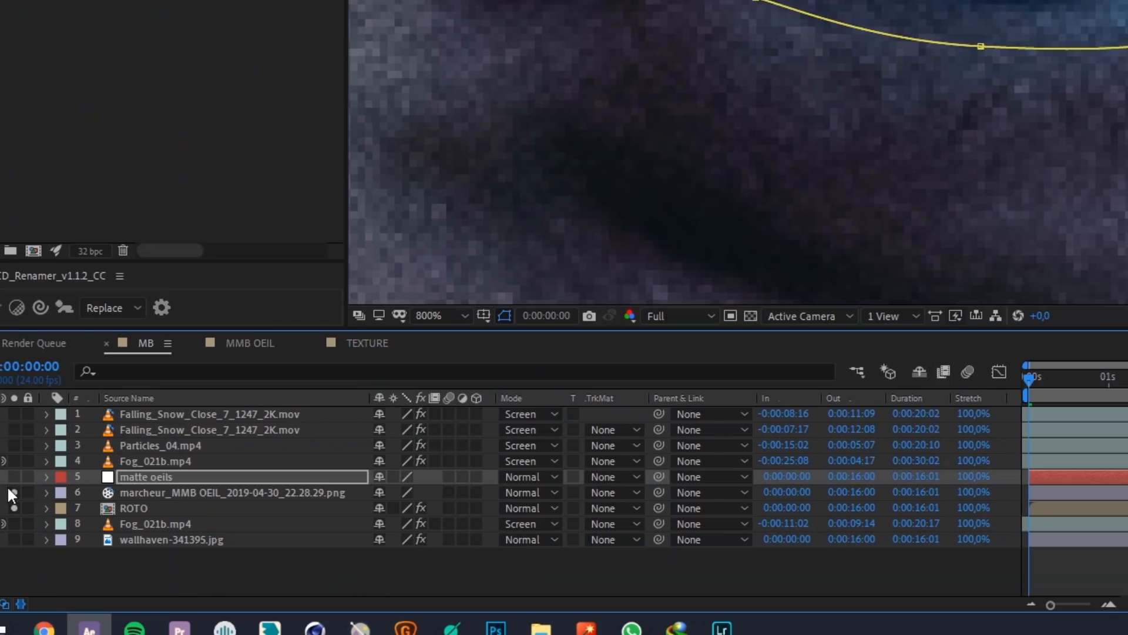
Set the eye image layer to use the masked matte oeils solid as its Alpha track matte
left_click(18, 552)
left_click(18, 551)
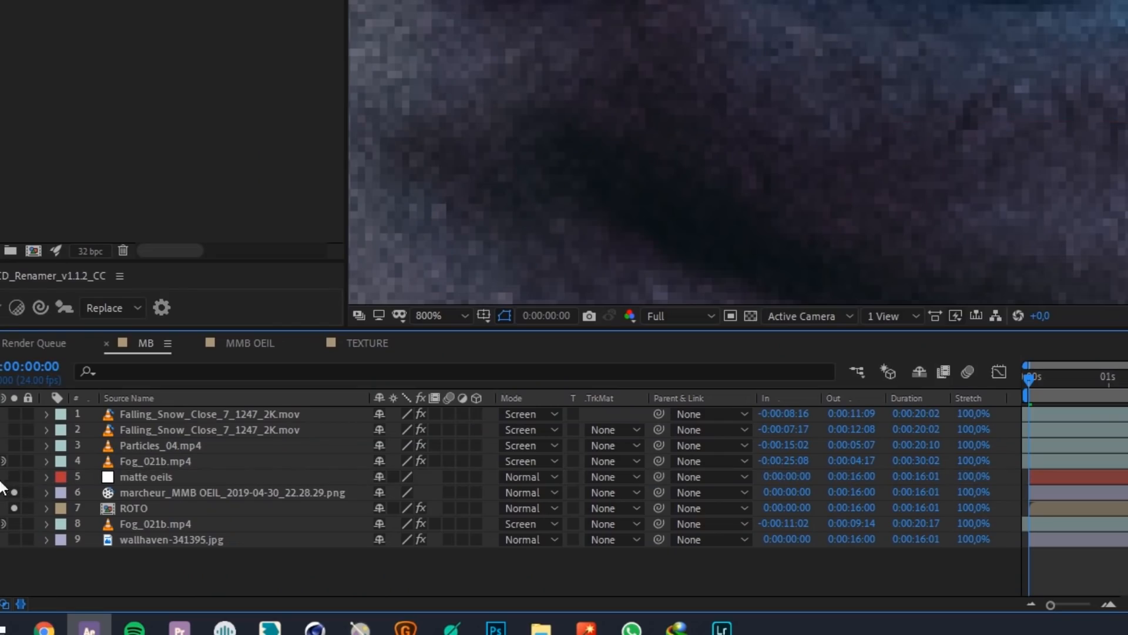
left_click(95, 560)
left_click(611, 492)
left_click(633, 537)
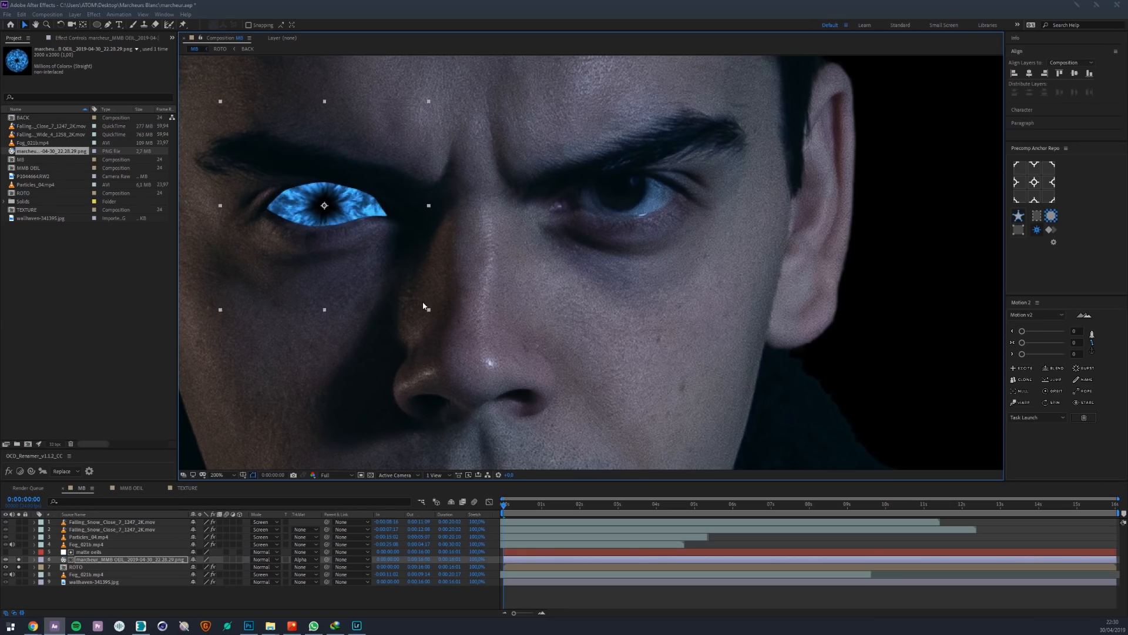
Scale down the blue eye image so its iris and pupil fit inside the matte on the shadowed side of the face
left_click_drag(430, 312, 420, 301)
scroll(365, 191, "up", 1)
left_click_drag(356, 202, 835, 241)
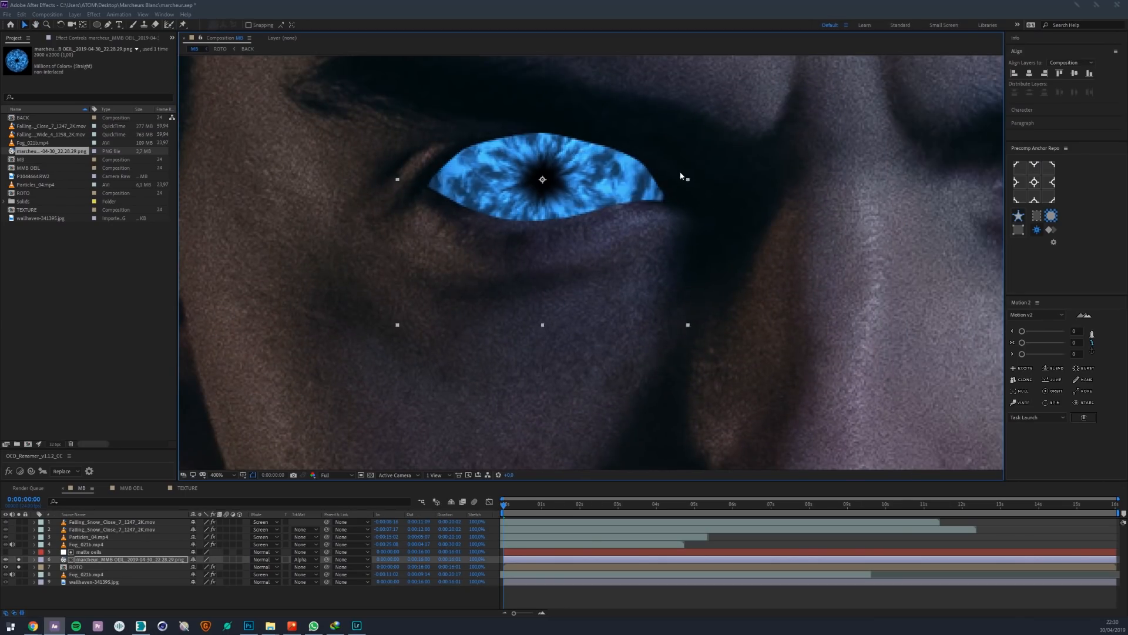
left_click_drag(691, 177, 698, 180)
scroll(670, 241, "down", 2)
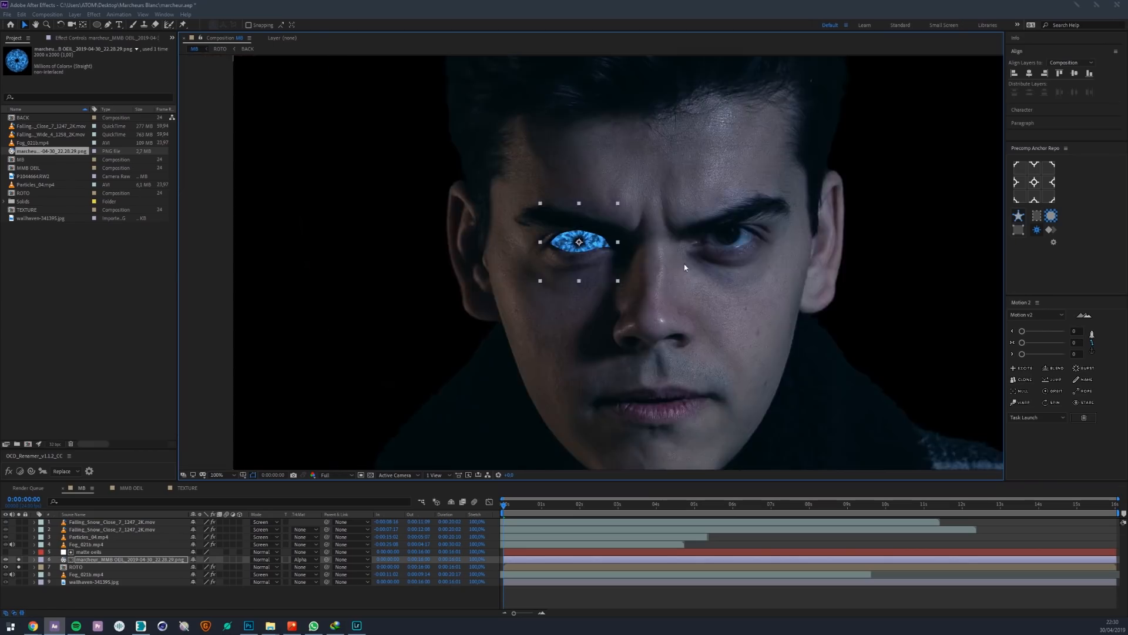
scroll(646, 244, "up", 3)
left_click_drag(575, 212, 639, 377)
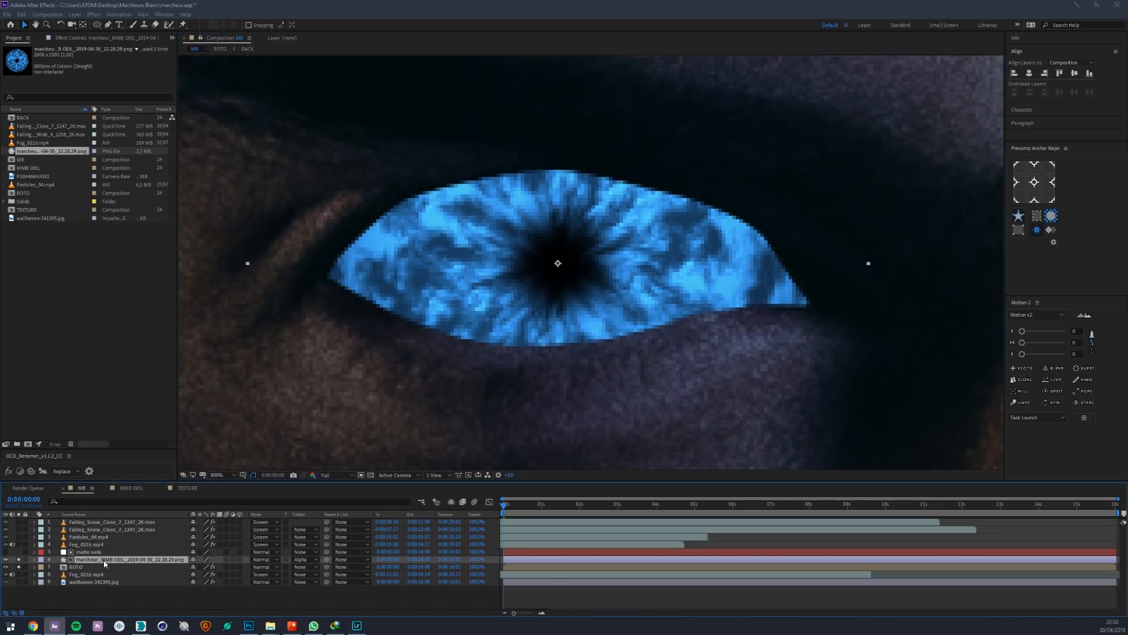